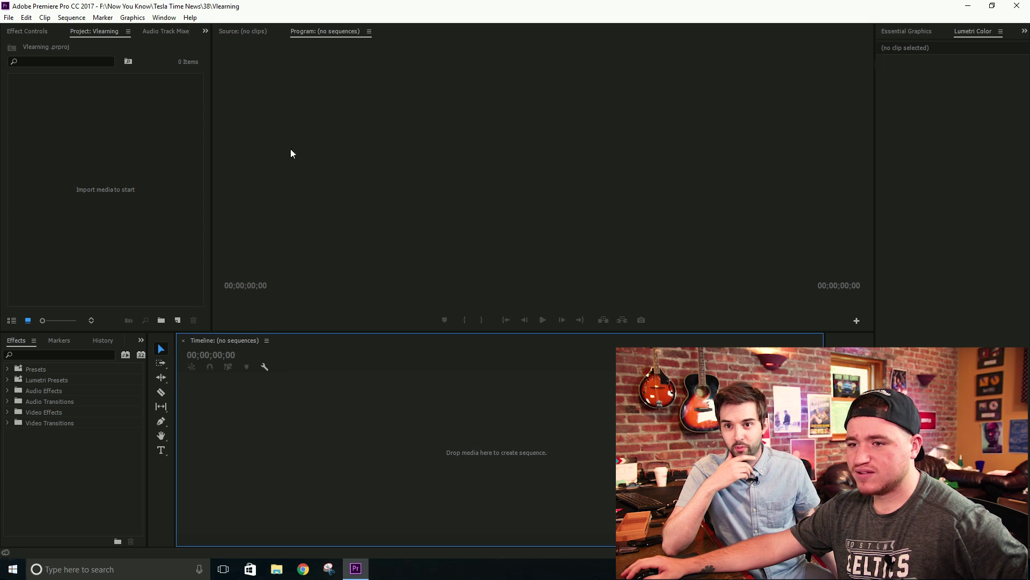
- Widen the Project panel and bring the Thumbnail folder window over Premiere
left_click(93, 141)
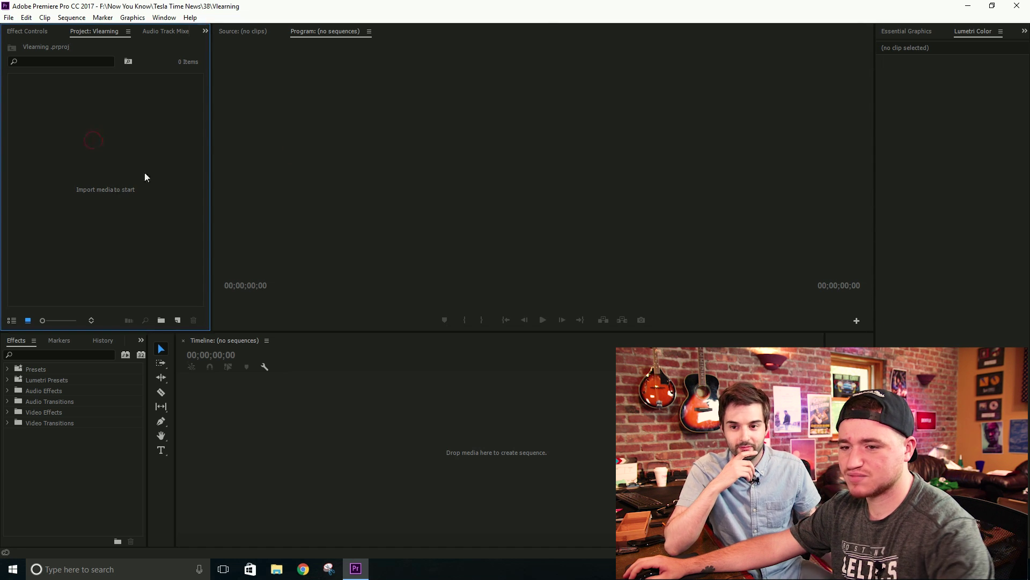
left_click(524, 92)
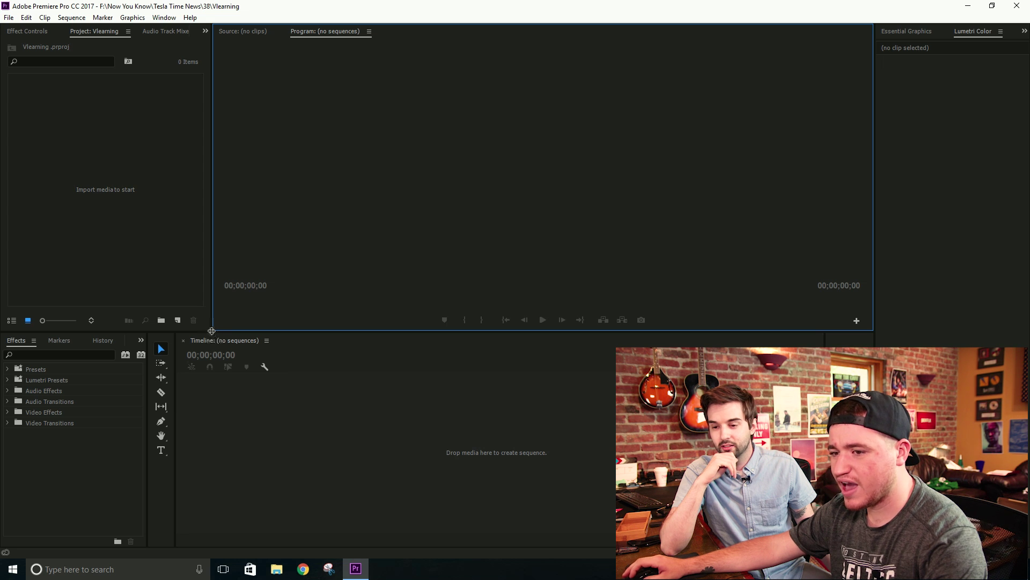
left_click_drag(216, 331, 372, 323)
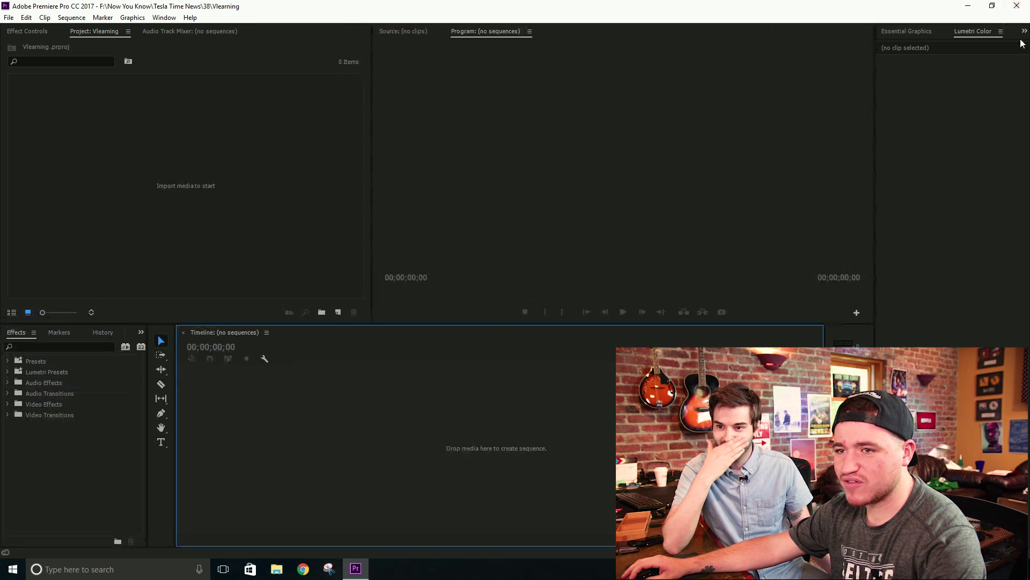
left_click_drag(1023, 44, 469, 124)
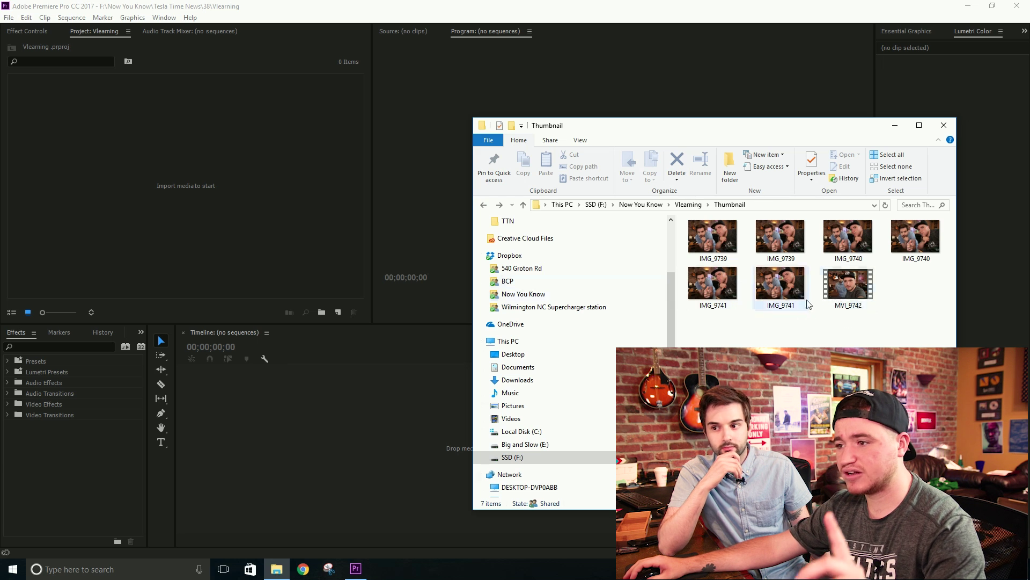
- Drag MVI_9742.MP4 from the Thumbnail folder into the Project panel as the only clip
mouse_move(843, 299)
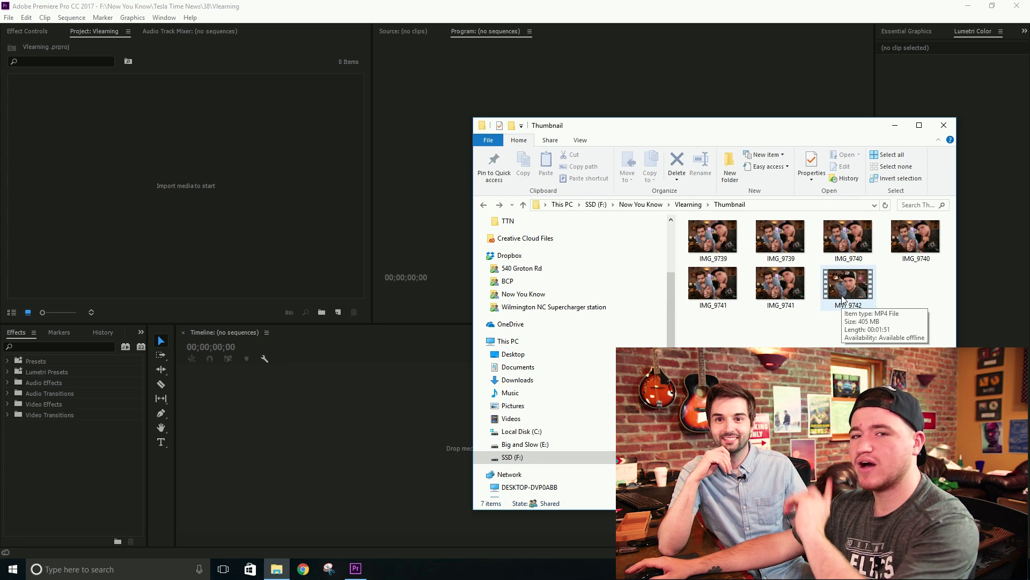
left_click_drag(843, 299, 195, 168)
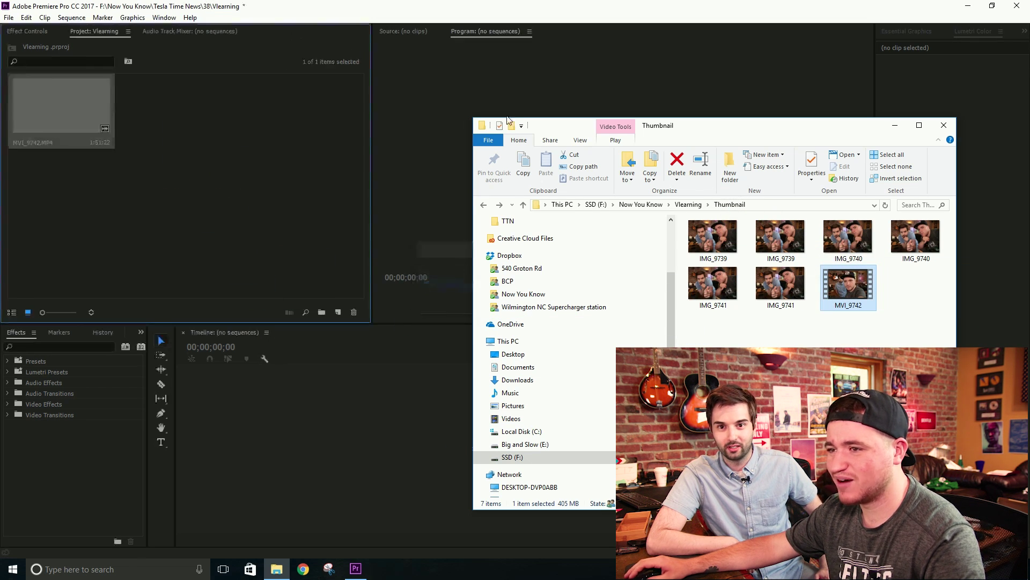
left_click_drag(719, 128, 747, 141)
left_click(485, 139)
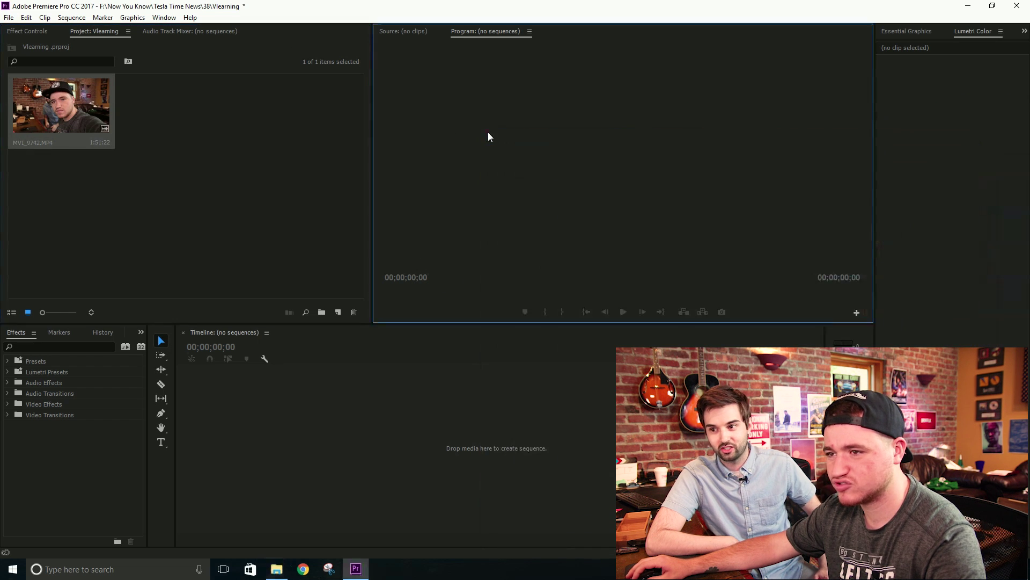
left_click(276, 569)
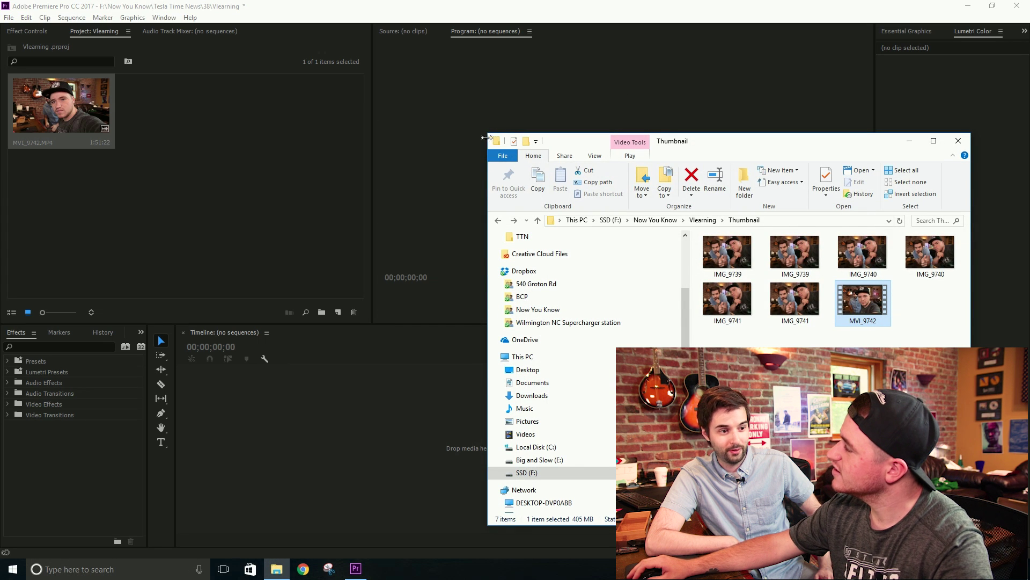
left_click_drag(490, 140, 553, 193)
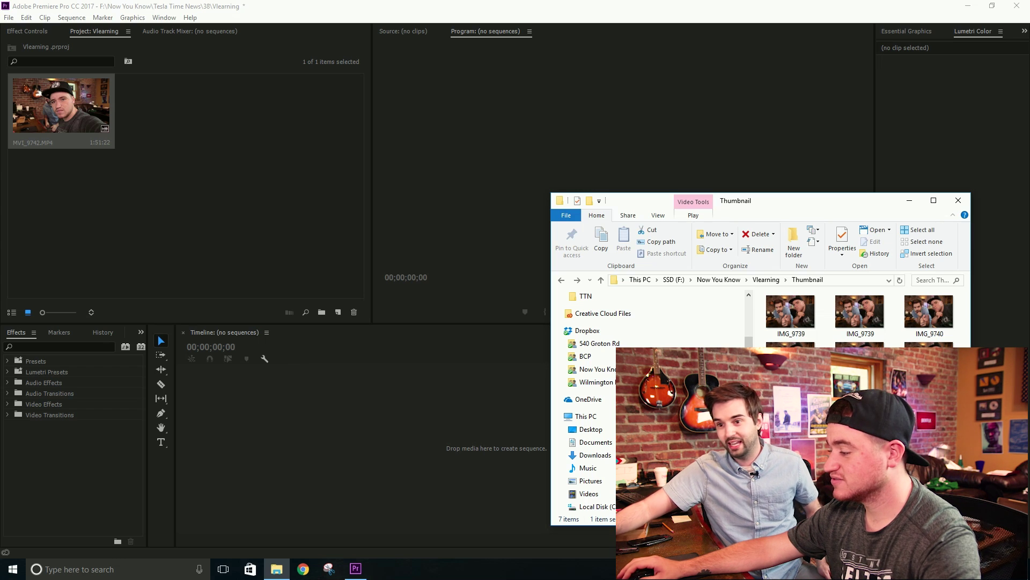
left_click_drag(833, 210, 683, 135)
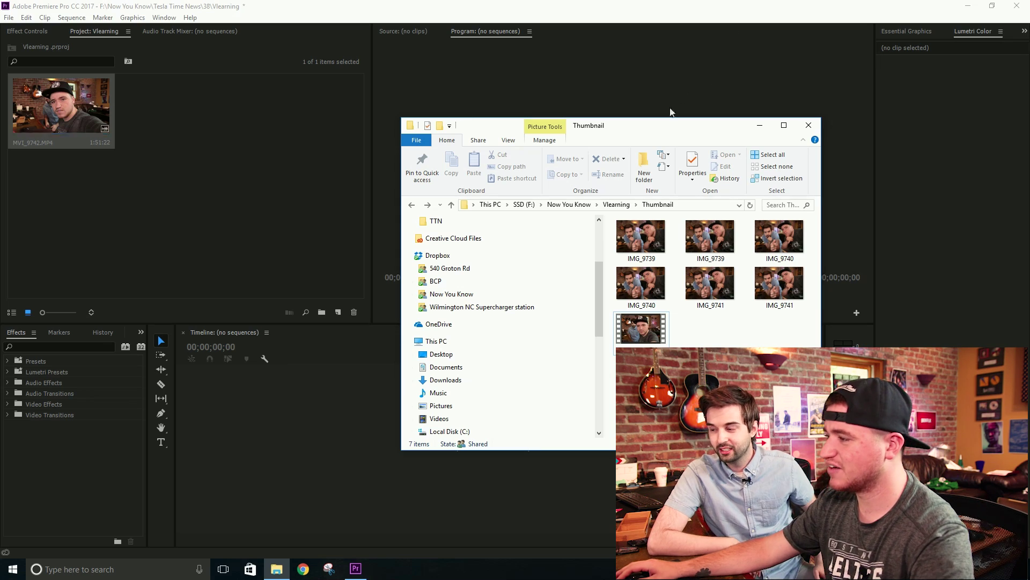
left_click(759, 125)
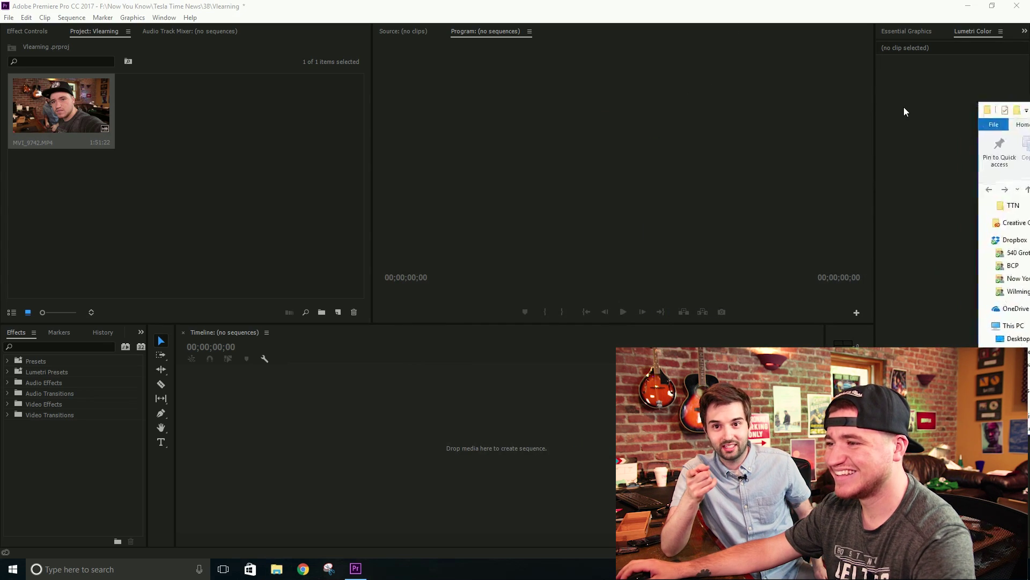
left_click_drag(1020, 105, 521, 62)
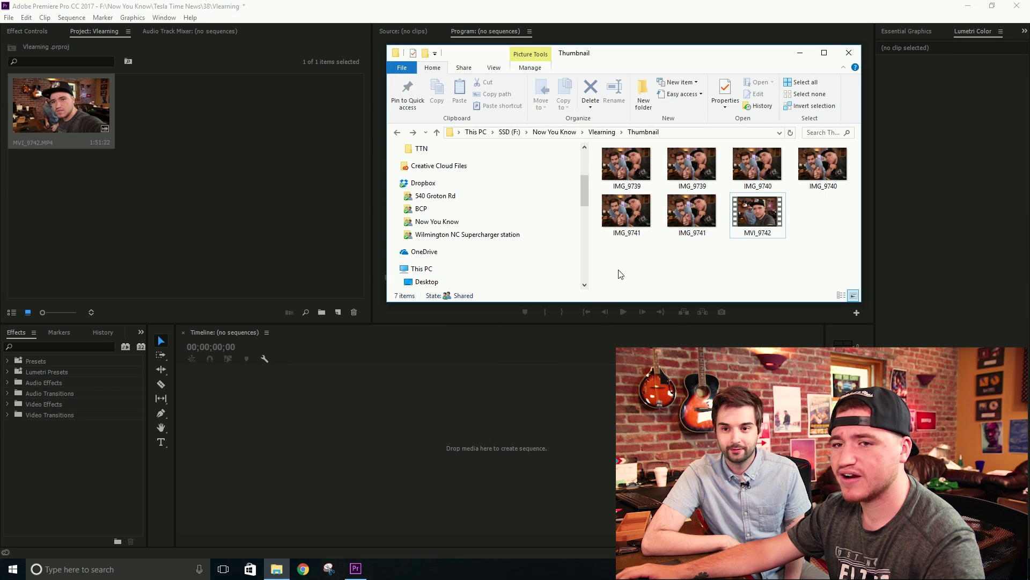
left_click(86, 153)
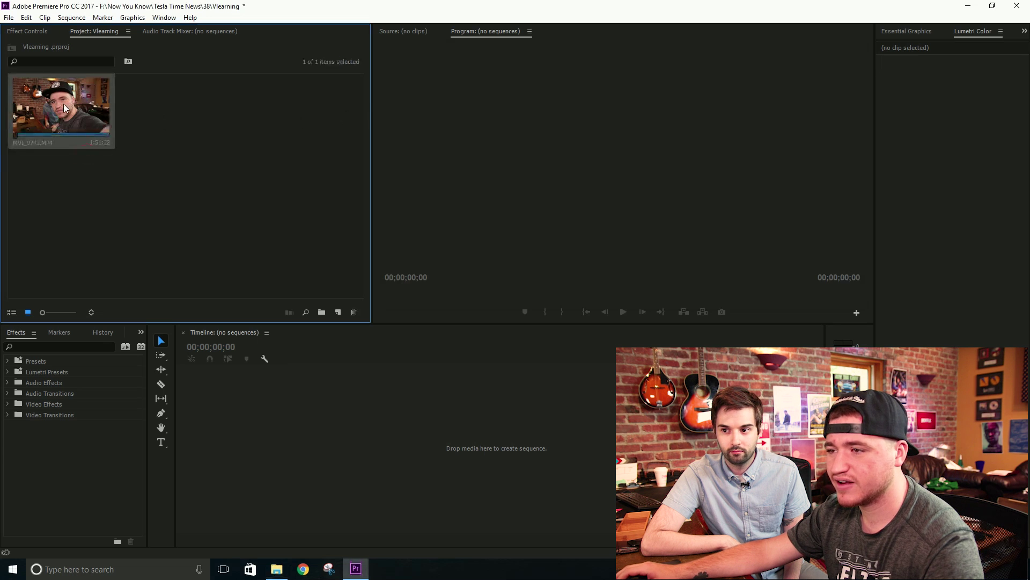
- Create an MVI_9742 sequence from the clip, save, and place IMG_9741.JPG on V2
left_click_drag(64, 106, 250, 159)
left_click_drag(502, 442, 503, 442)
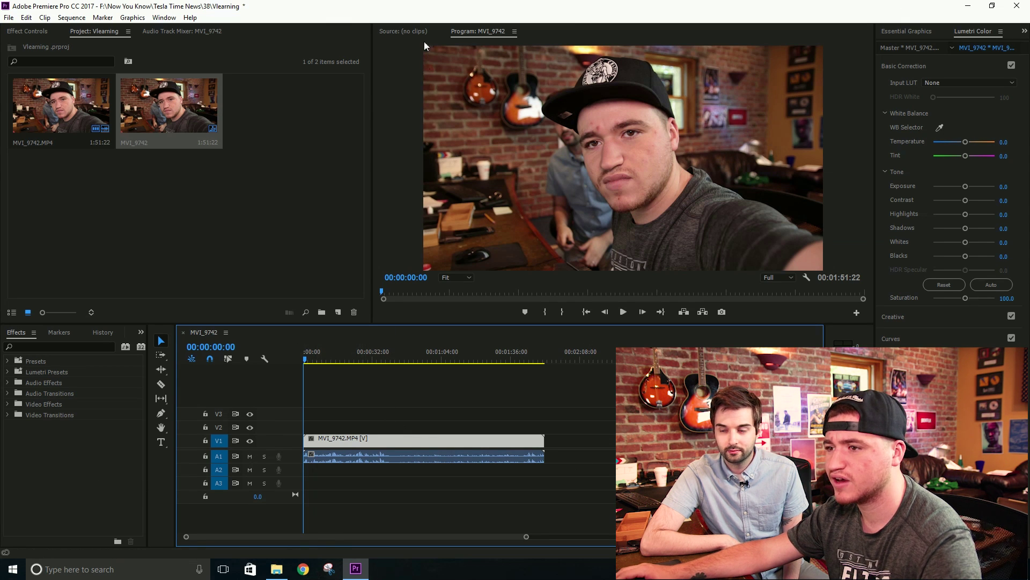
key("ctrl+s")
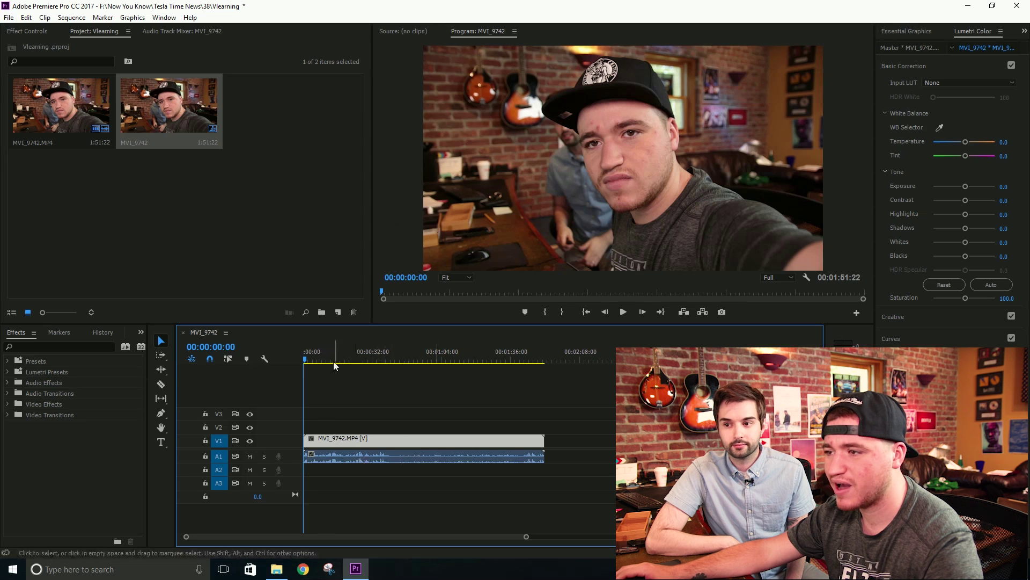
left_click(277, 569)
left_click_drag(696, 214, 547, 428)
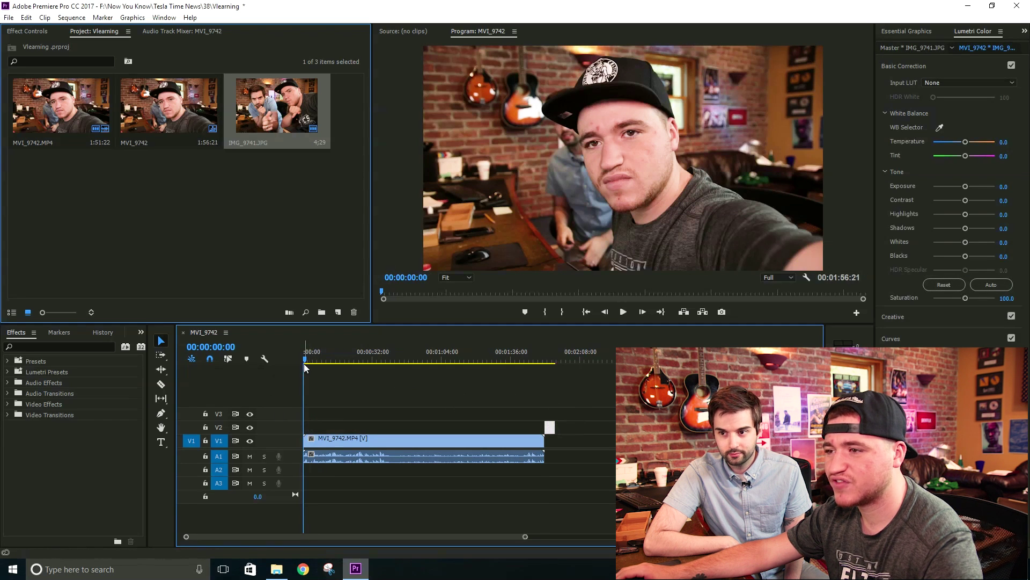
- Scrub the footage from about 0:58 to 1:27 looking for a frame of both people
left_click_drag(308, 357, 322, 357)
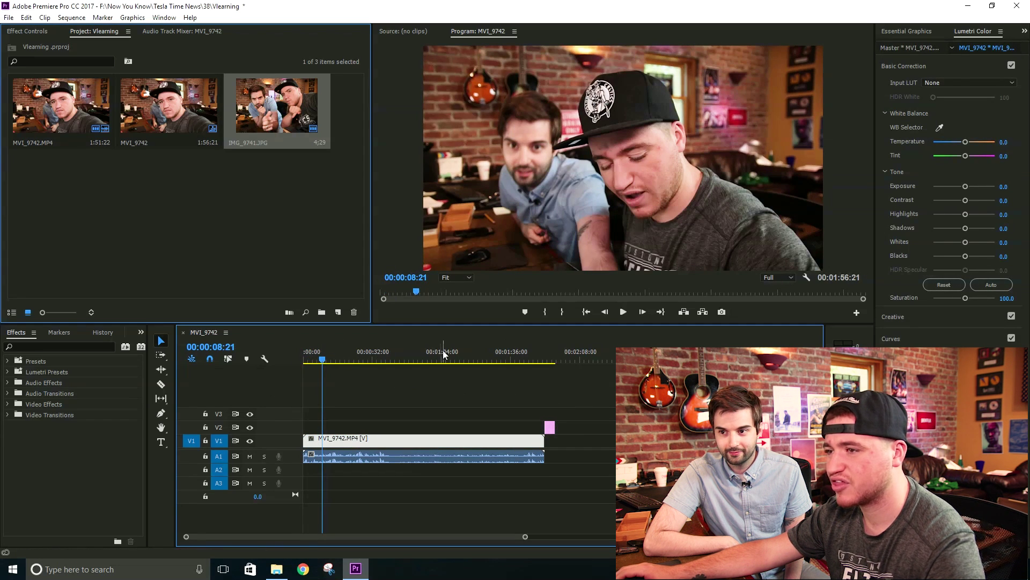
left_click(411, 357)
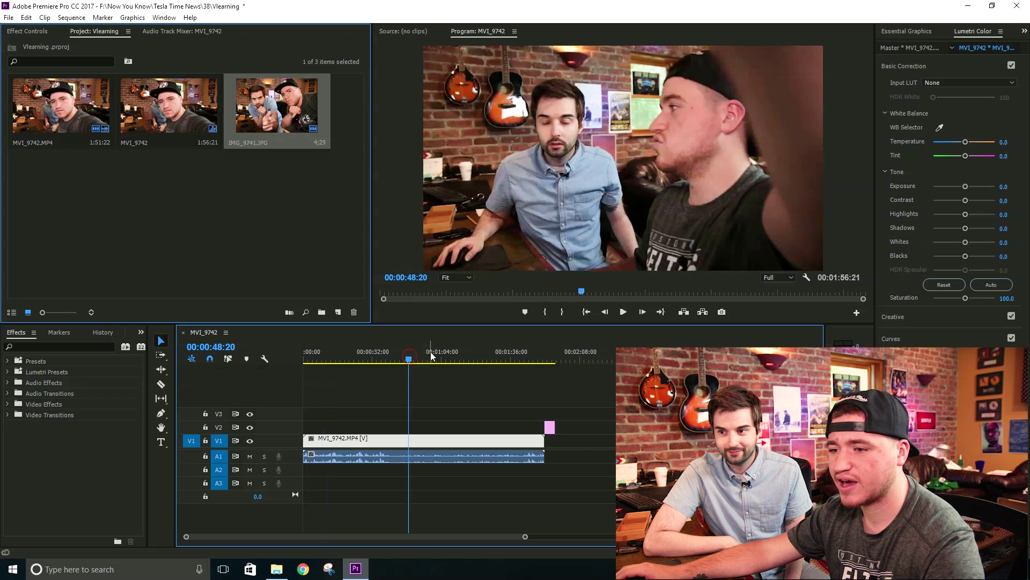
left_click(430, 355)
left_click(453, 356)
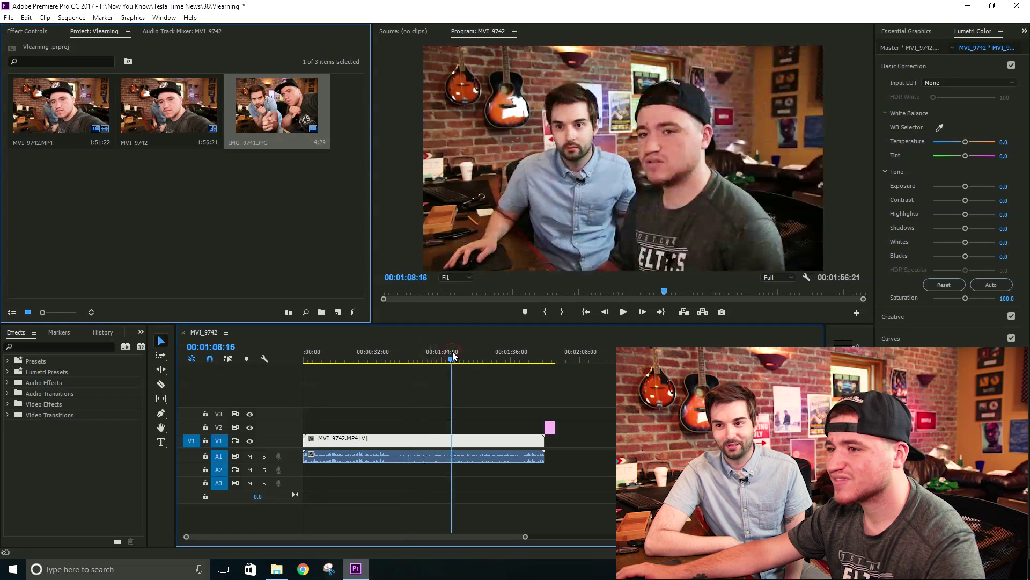
left_click(459, 355)
left_click(479, 356)
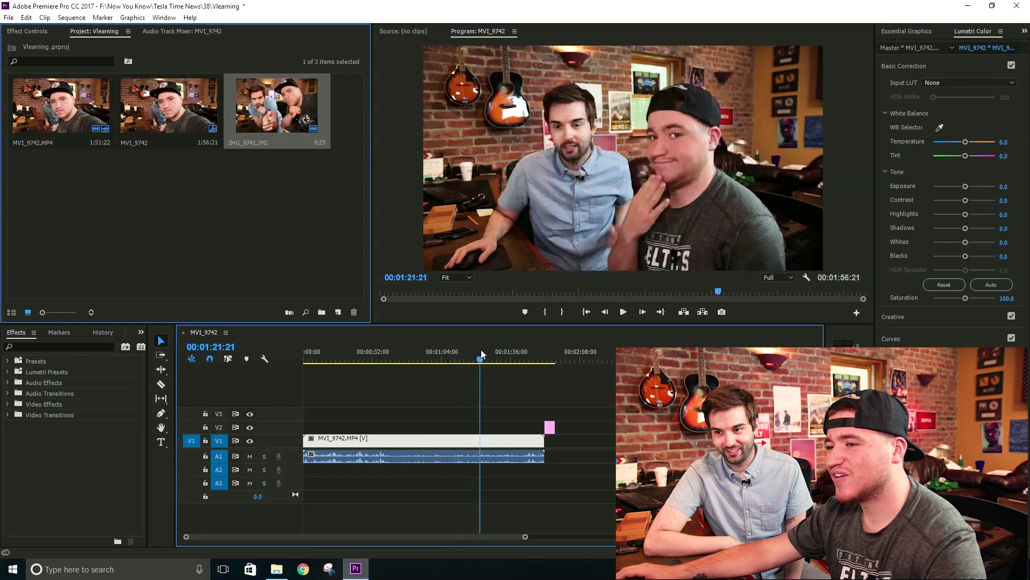
left_click(473, 356)
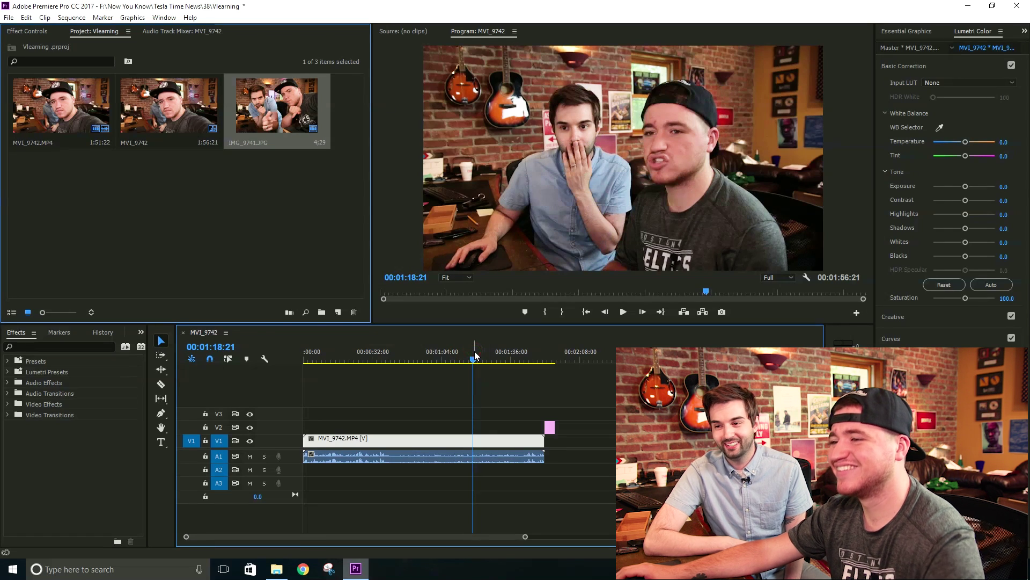
left_click(492, 355)
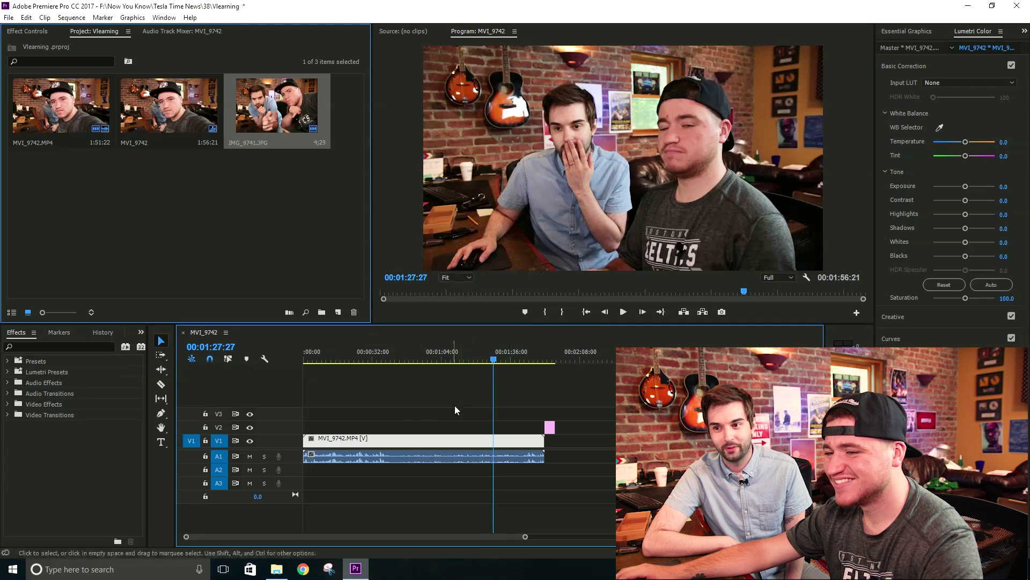
- Trim the clip's start and park the playhead at 00:01:23:13, where both hosts cover their mouths
left_click_drag(323, 421, 451, 450)
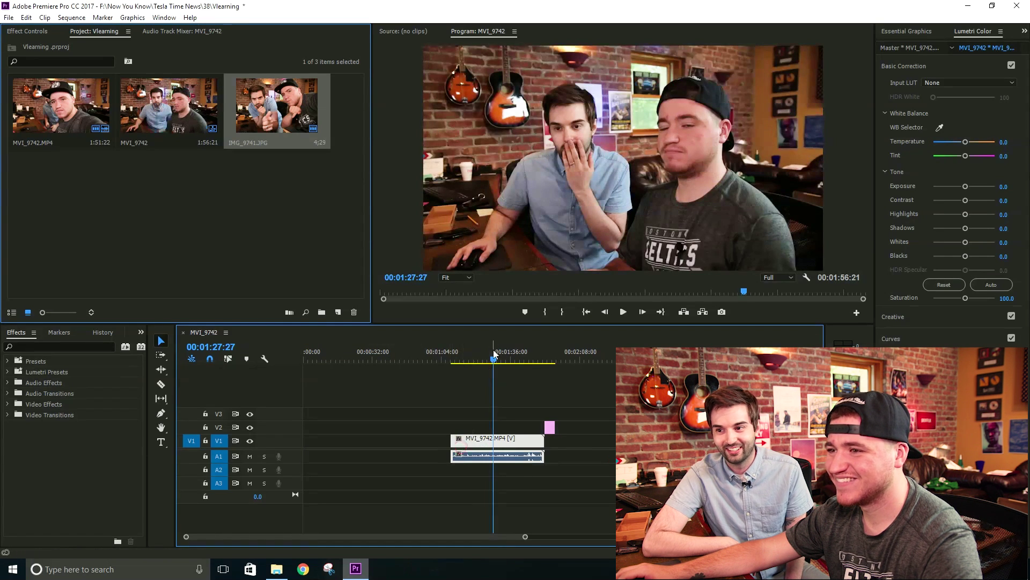
left_click(485, 358)
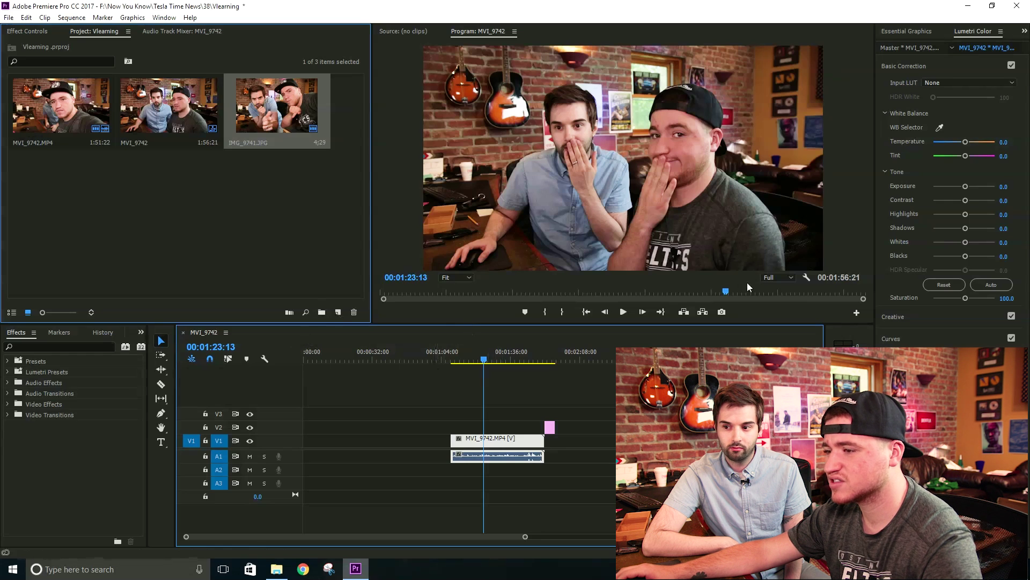
left_click(726, 247)
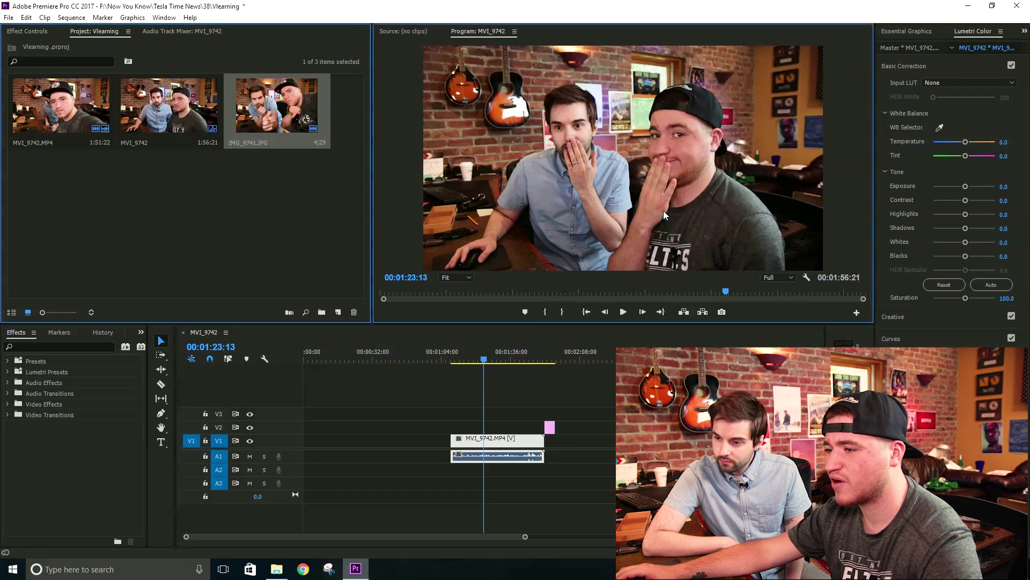
- Export the current frame as 'thumb photo' and place the still at the start of V1
left_click(722, 312)
type("thumb photo")
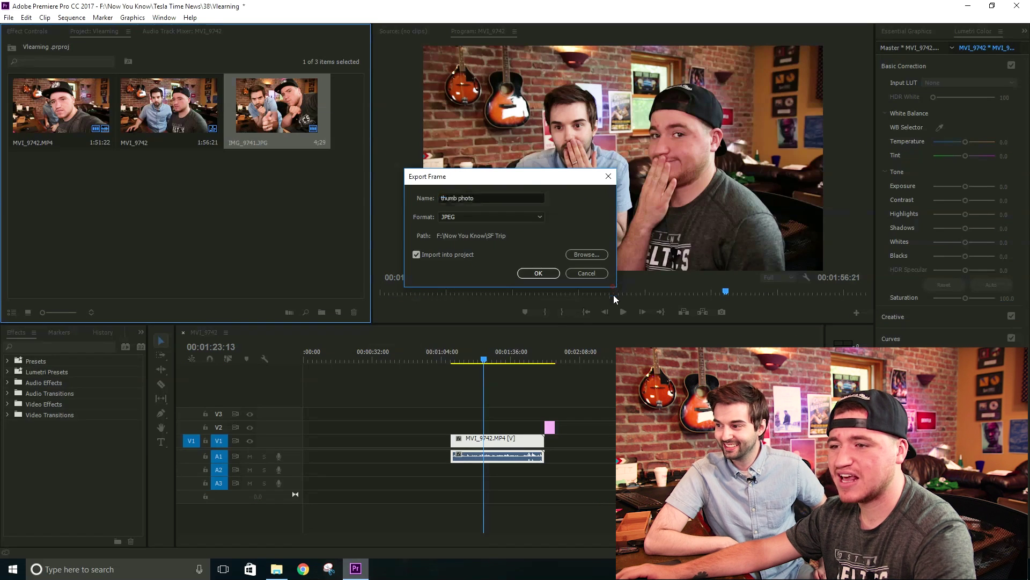
left_click(490, 200)
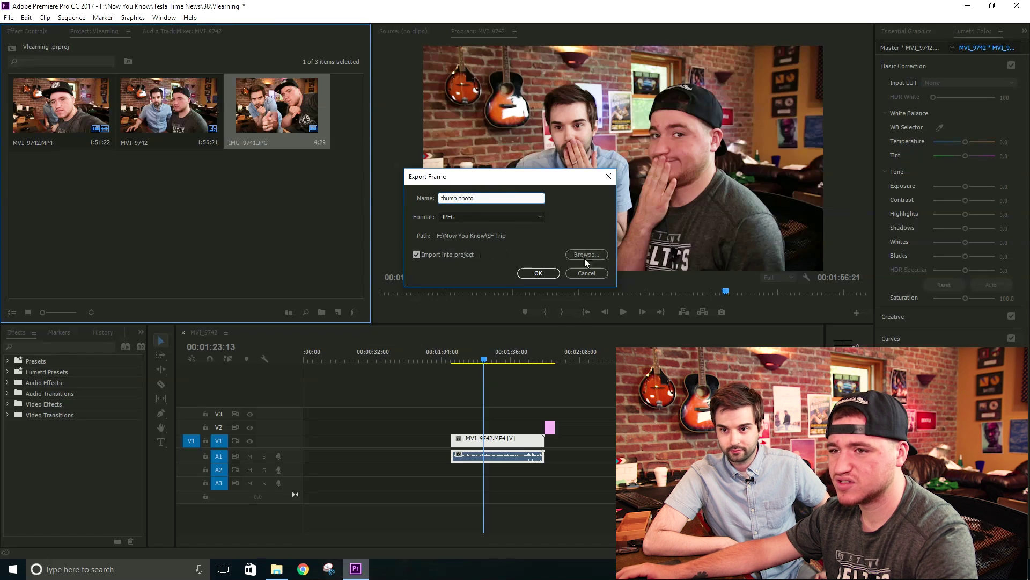
left_click(535, 273)
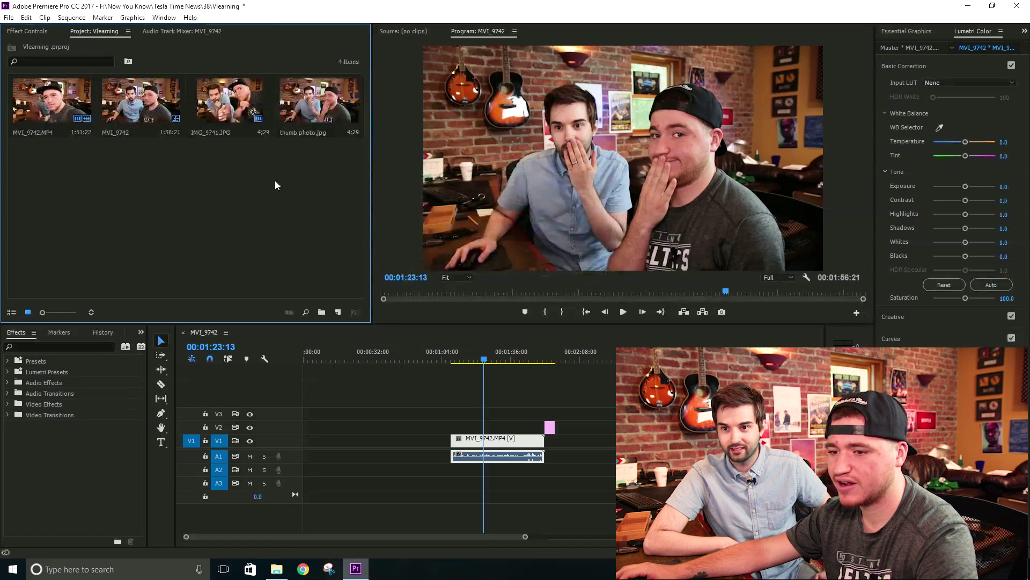
left_click_drag(313, 116, 279, 439)
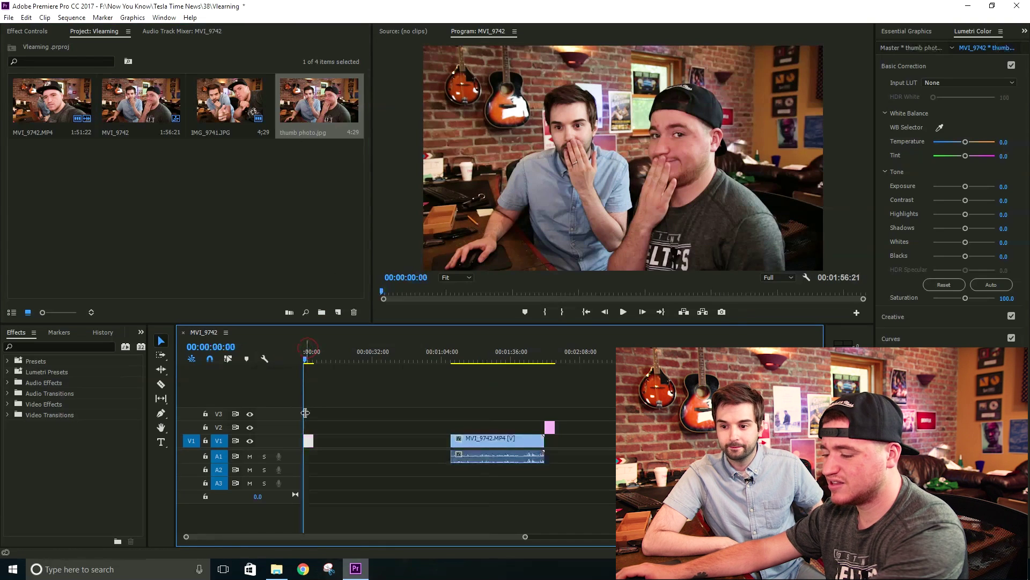
- Delete the MVI_9742 clips and stray IMG_9741 clip, then put IMG_9741.JPG on V1 after the still
left_click_drag(434, 390, 492, 467)
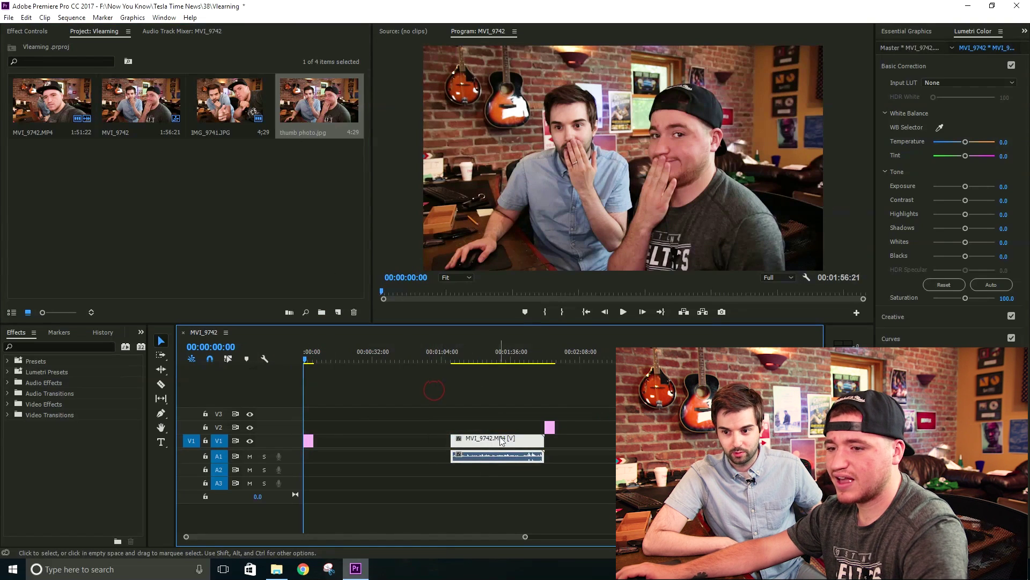
key("Delete")
left_click_drag(553, 432, 365, 441)
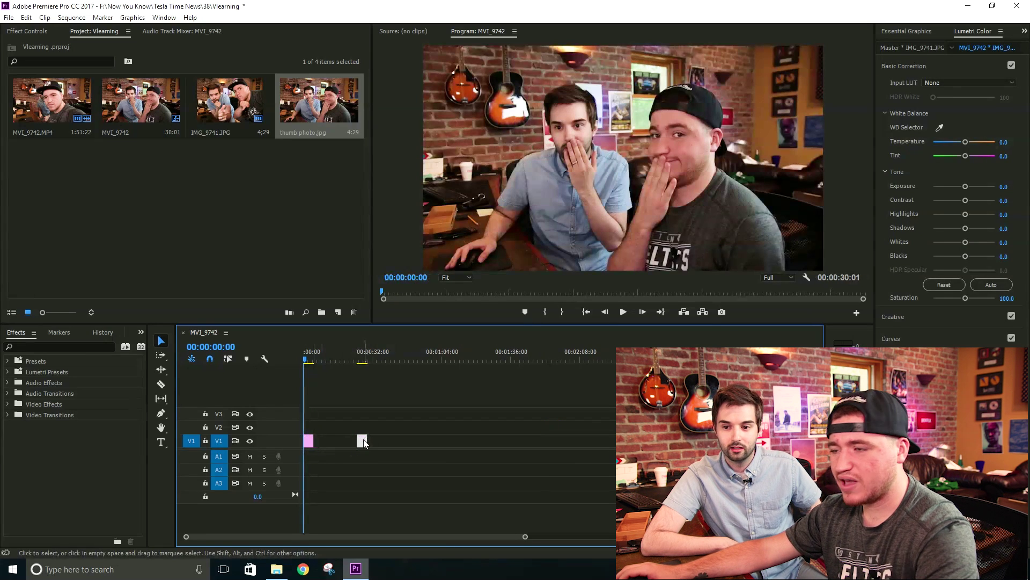
key("Delete")
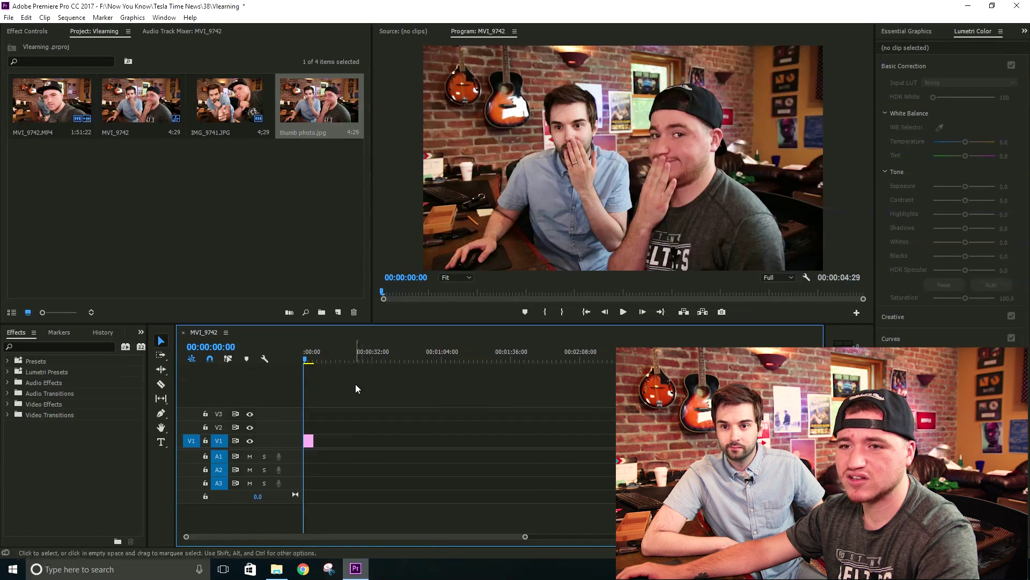
key("=")
key("=")
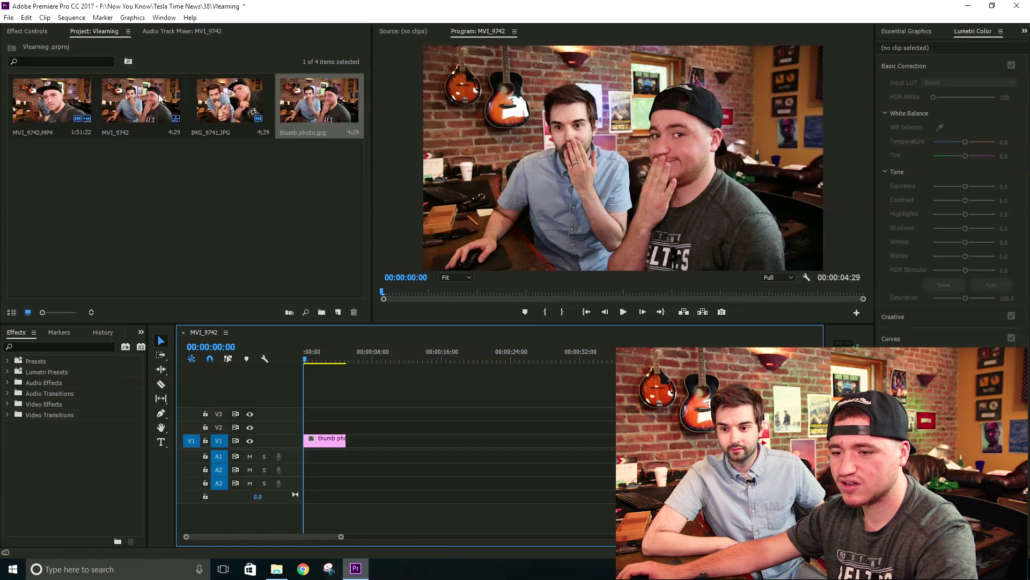
left_click_drag(260, 115, 356, 440)
- Shrink the IMG_9741 photo to scale 32 in the Motion effect controls
left_click(366, 353)
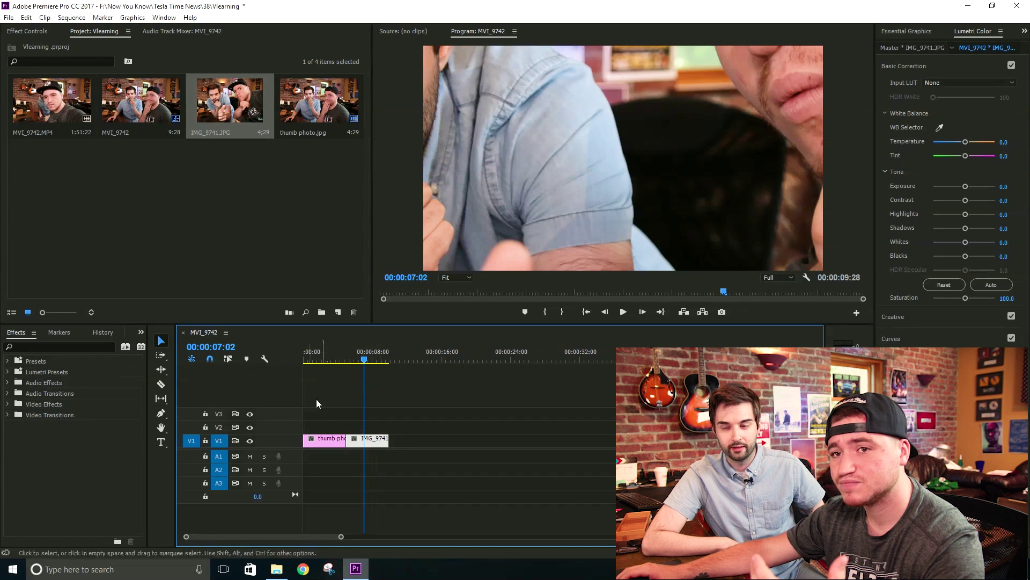
left_click(27, 31)
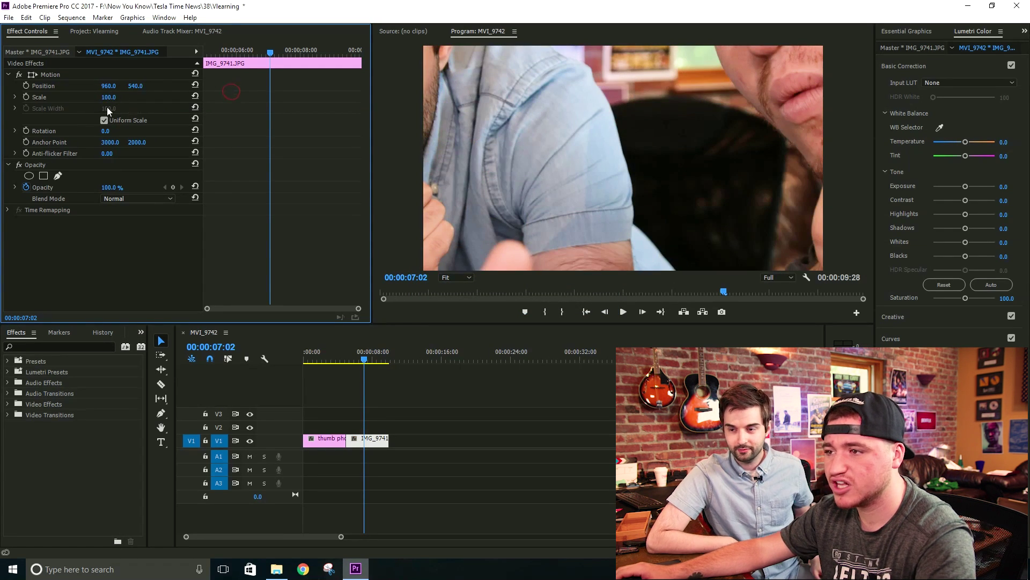
left_click(665, 72)
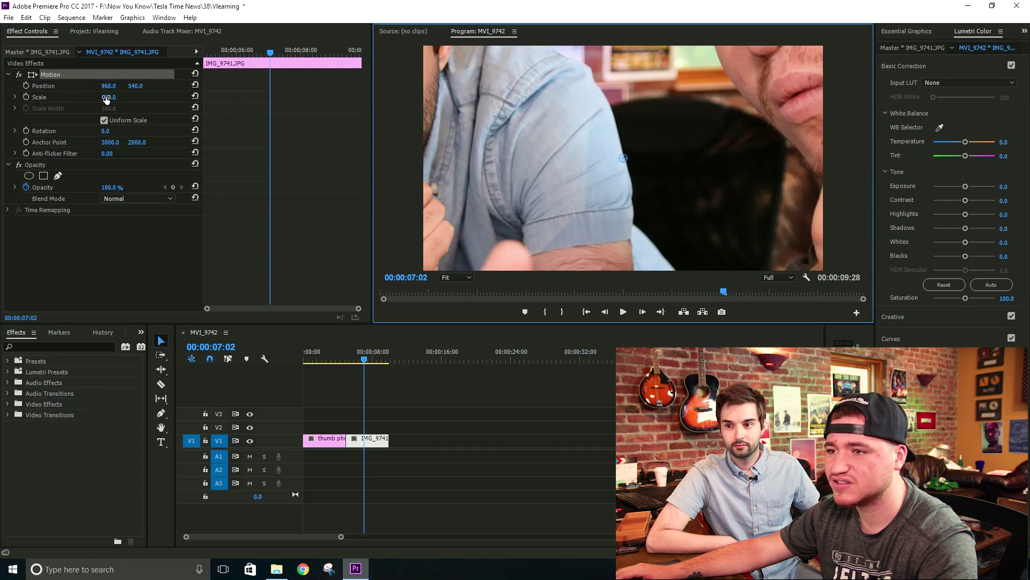
left_click_drag(105, 100, 64, 115)
left_click(371, 358)
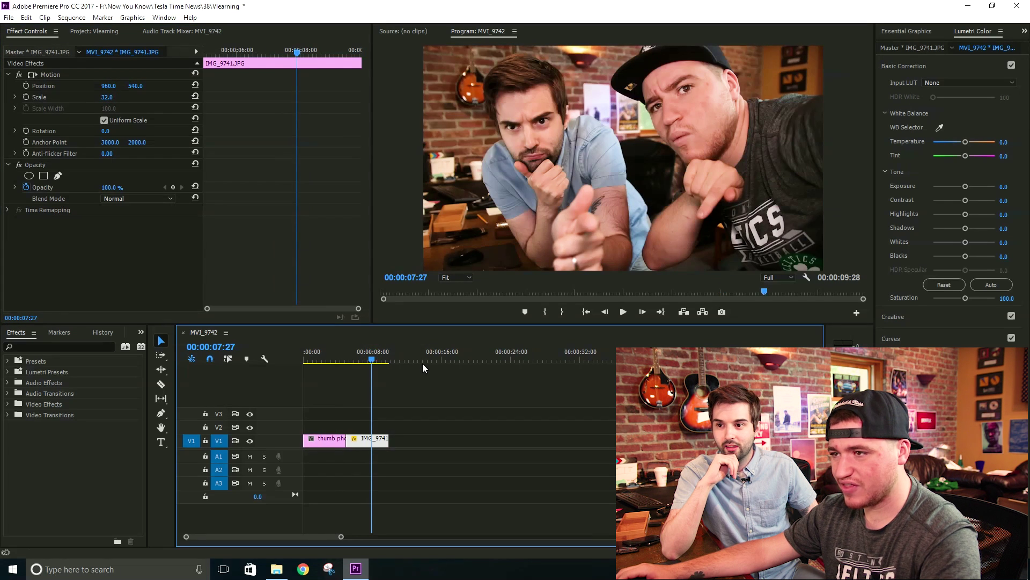
- Delete the thumb photo clip and move IMG_9741 to the sequence start, leaving it selected
left_click(331, 358)
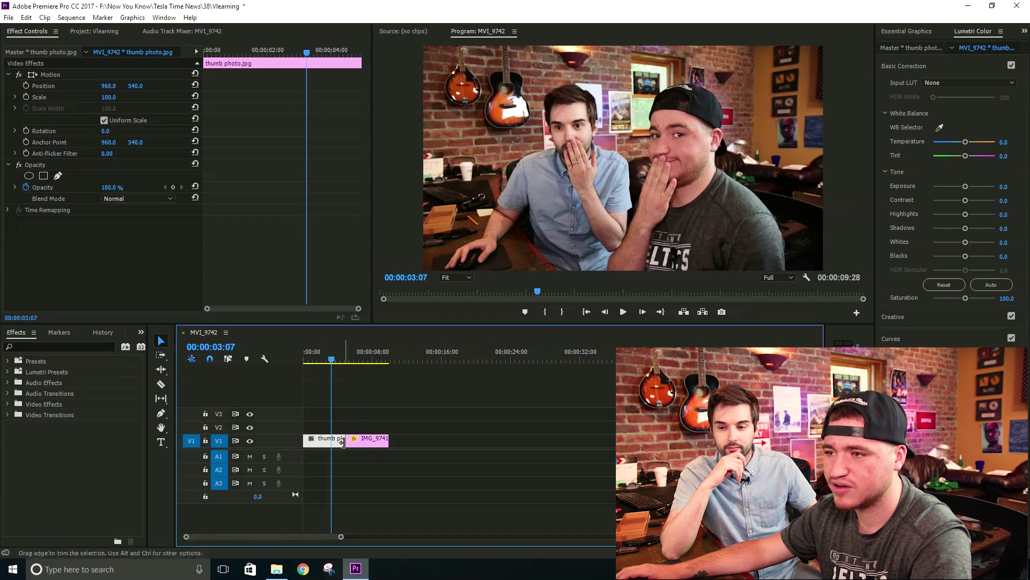
key("Delete")
left_click_drag(378, 444, 334, 443)
left_click(477, 387)
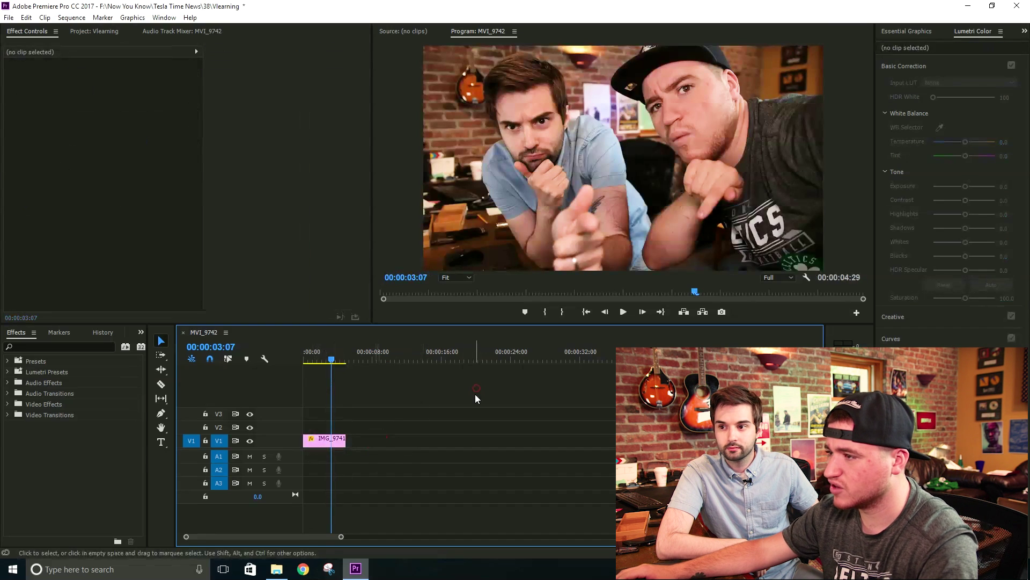
left_click(328, 440)
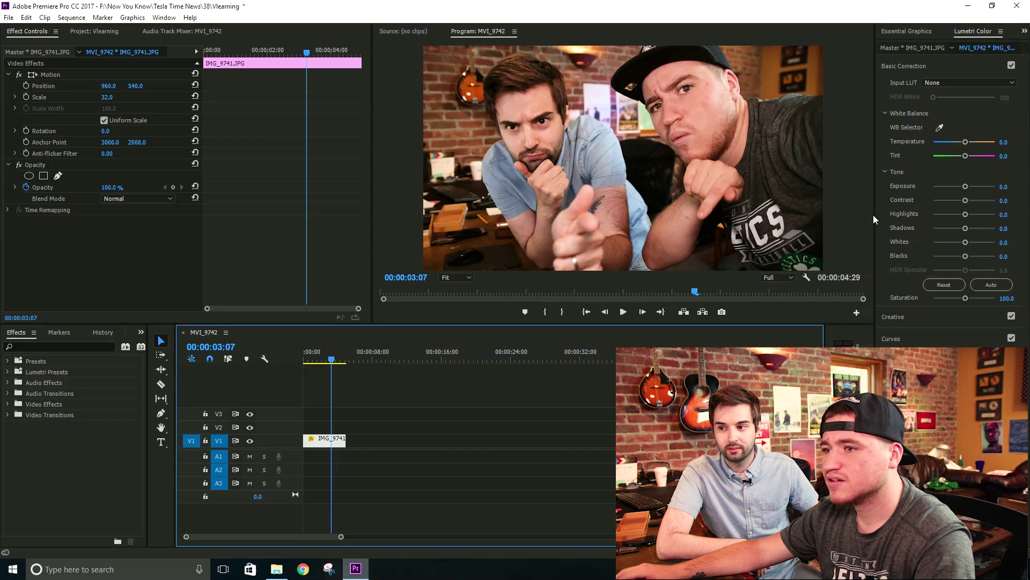
- Apply the Fuji ETERNA 250D Fuji 3510 Creative look to IMG_9741 at intensity 33
left_click_drag(875, 214, 788, 256)
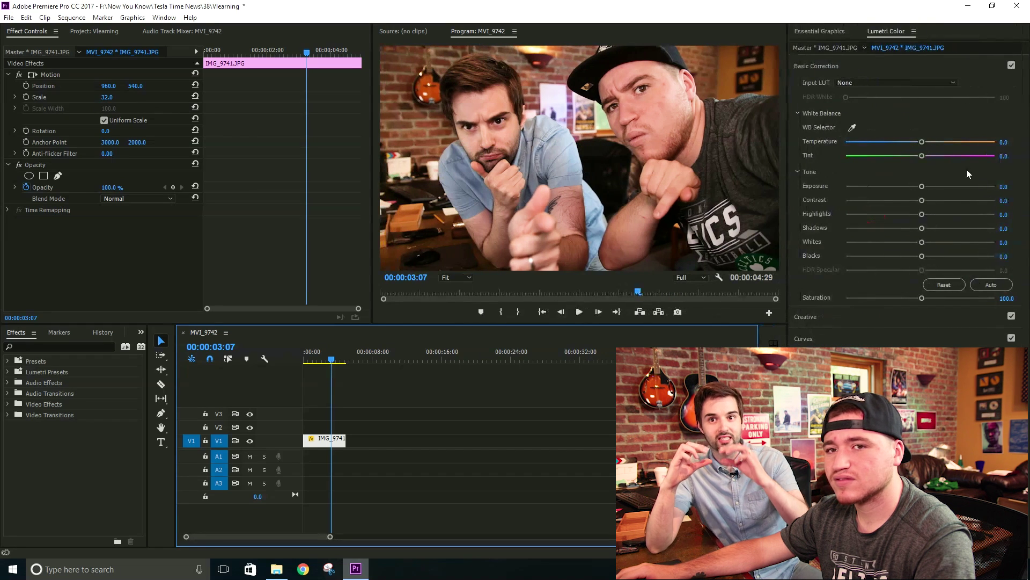
left_click_drag(923, 189, 930, 188)
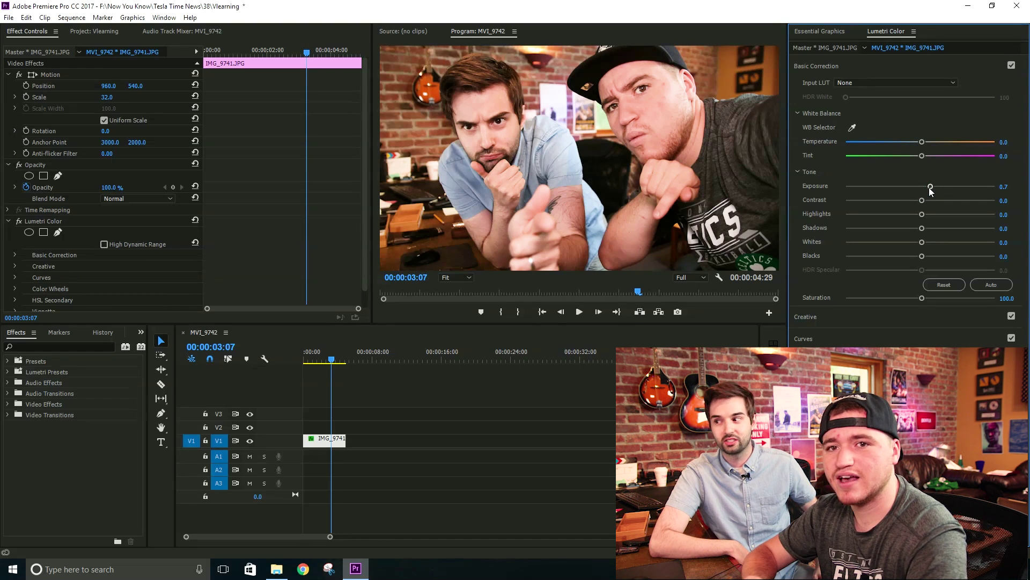
double_click(931, 187)
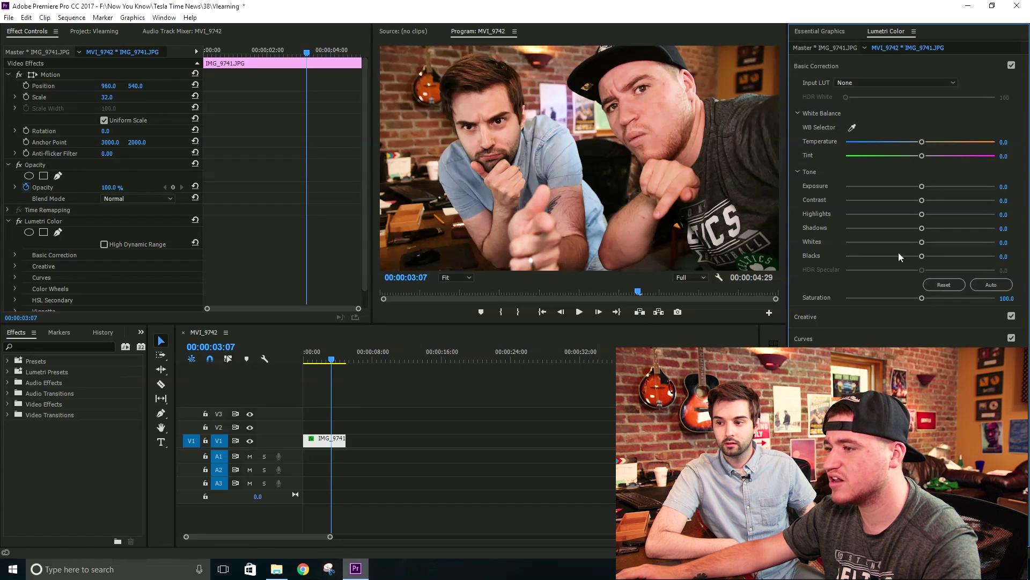
left_click(806, 317)
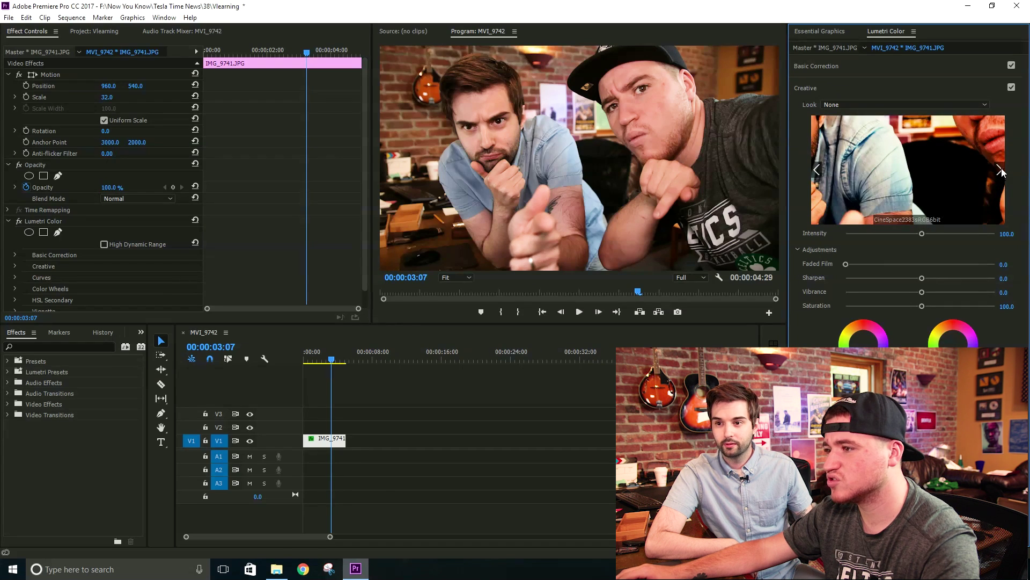
left_click(966, 168)
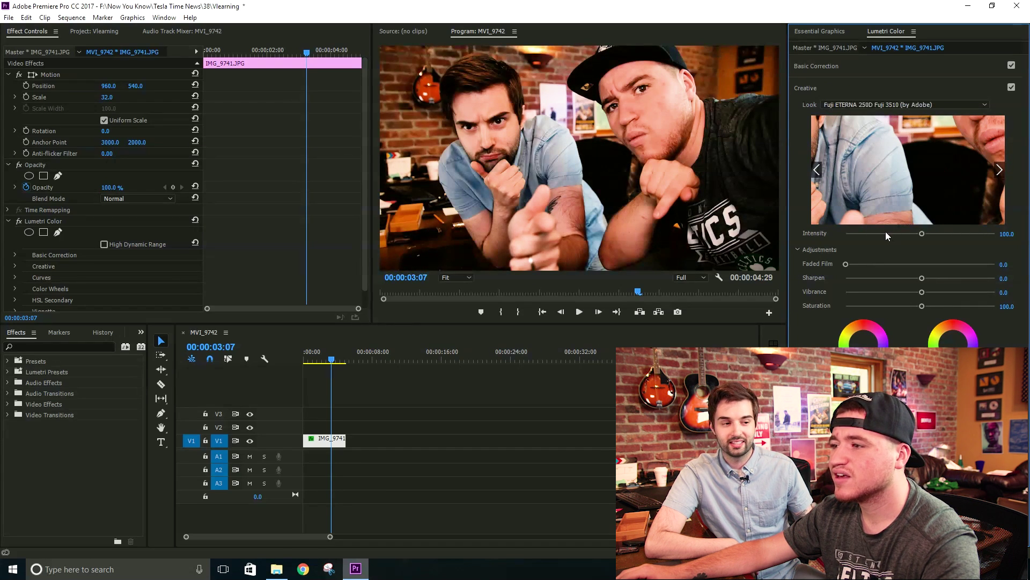
mouse_move(885, 231)
left_mouse_down()
mouse_move(853, 239)
mouse_move(865, 232)
left_mouse_up()
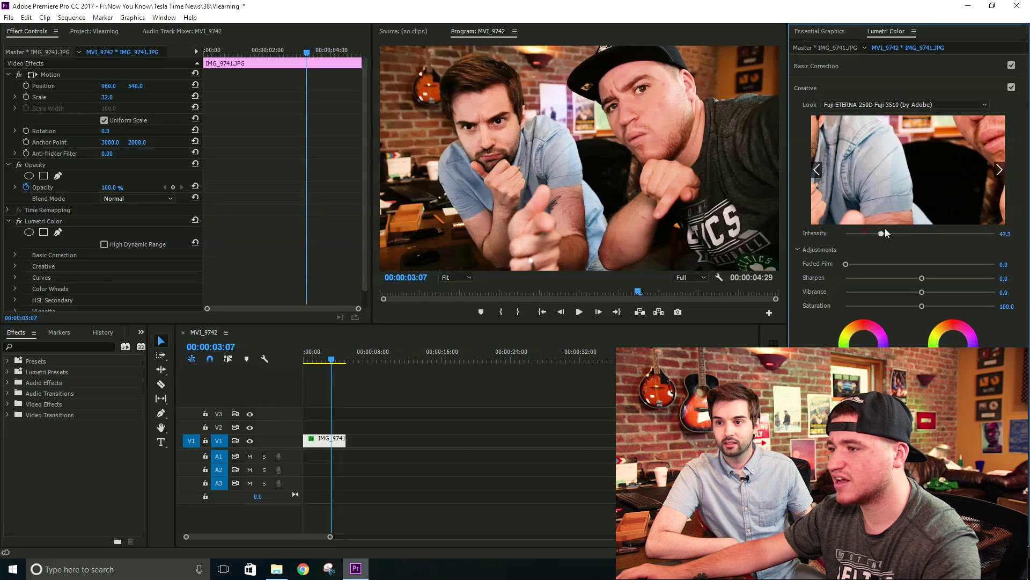
mouse_move(882, 234)
left_mouse_down()
mouse_move(995, 222)
mouse_move(979, 237)
mouse_move(860, 236)
mouse_move(870, 237)
left_mouse_up()
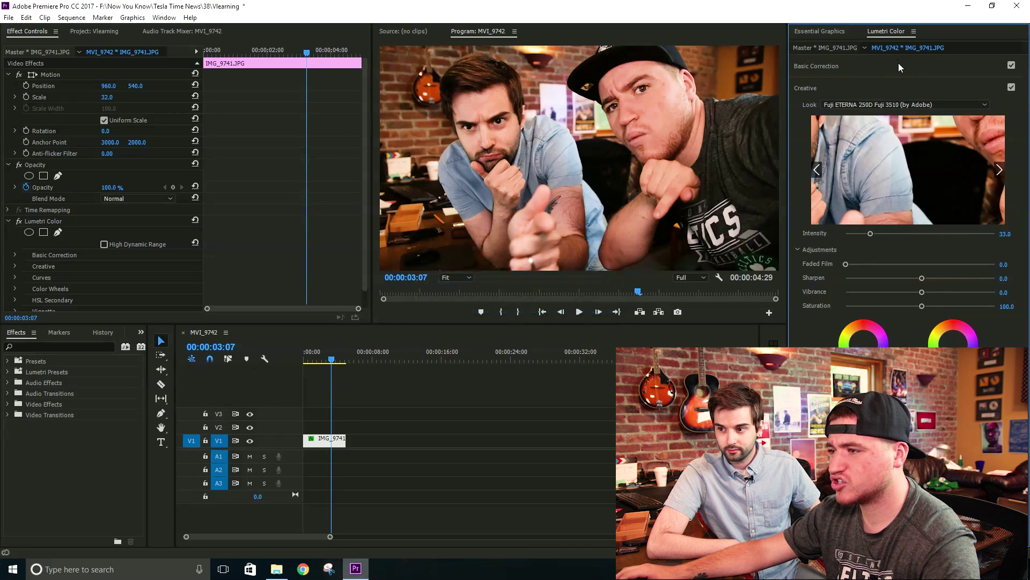
left_click(871, 62)
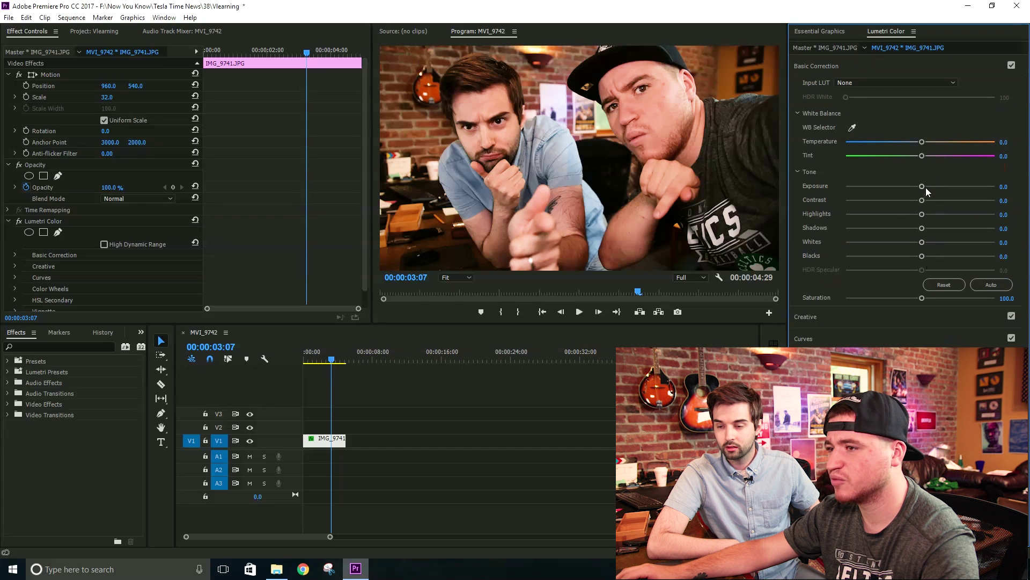
- Set Basic Correction exposure 0.6, contrast 37.6, temperature -19.0 and saturation about 104
left_click_drag(925, 186, 929, 189)
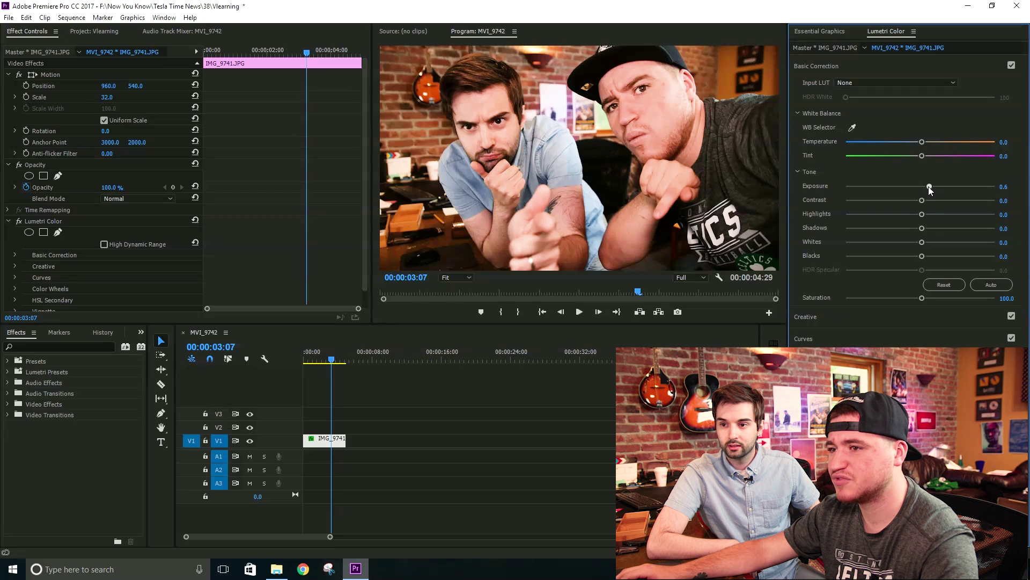
left_click_drag(923, 199, 948, 200)
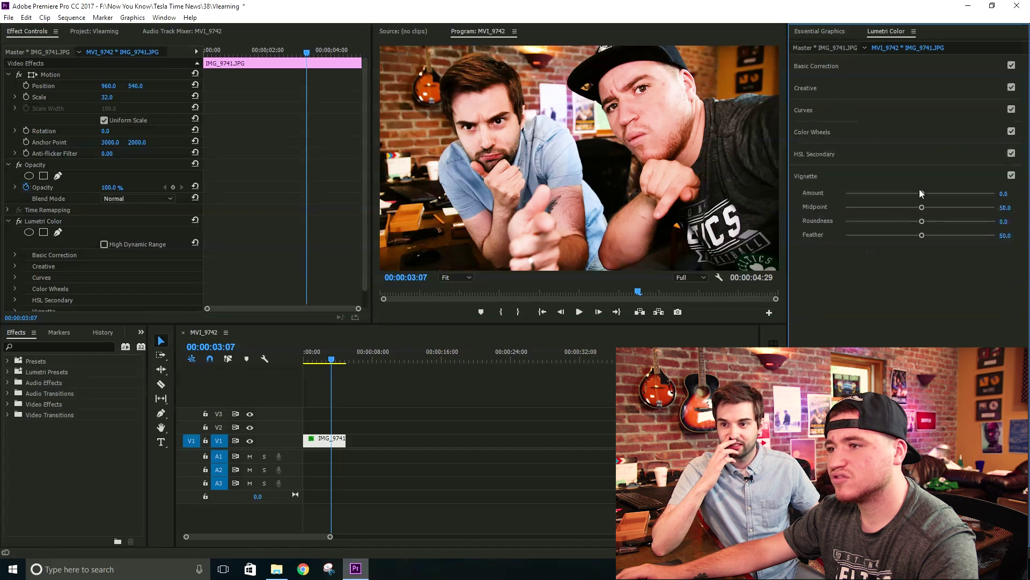
- Set IMG_9741's Lumetri vignette to amount -1.1, midpoint 60.9, roundness 82.1, feather 16.1
left_click_drag(923, 191, 887, 191)
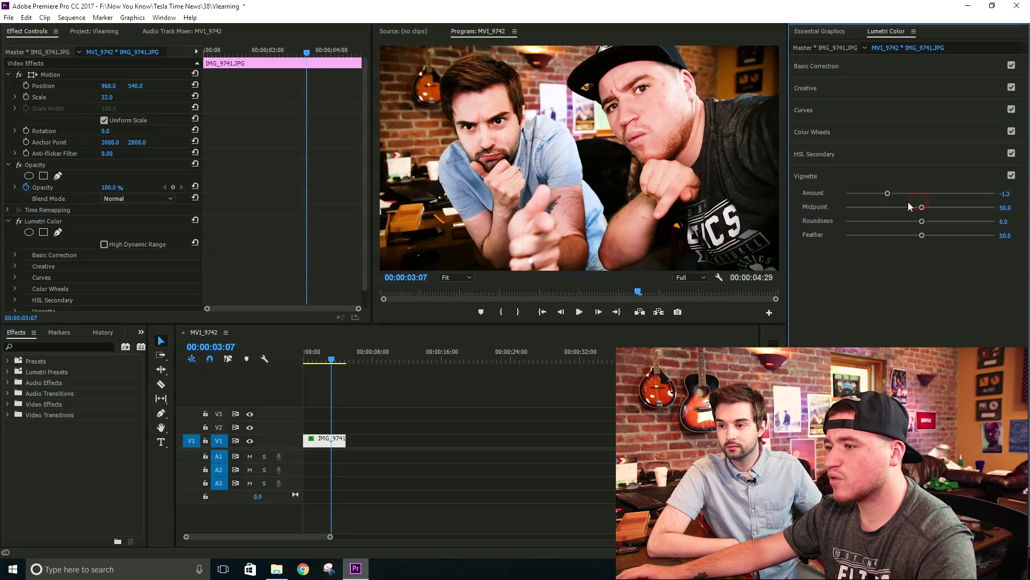
left_click_drag(922, 235, 840, 245)
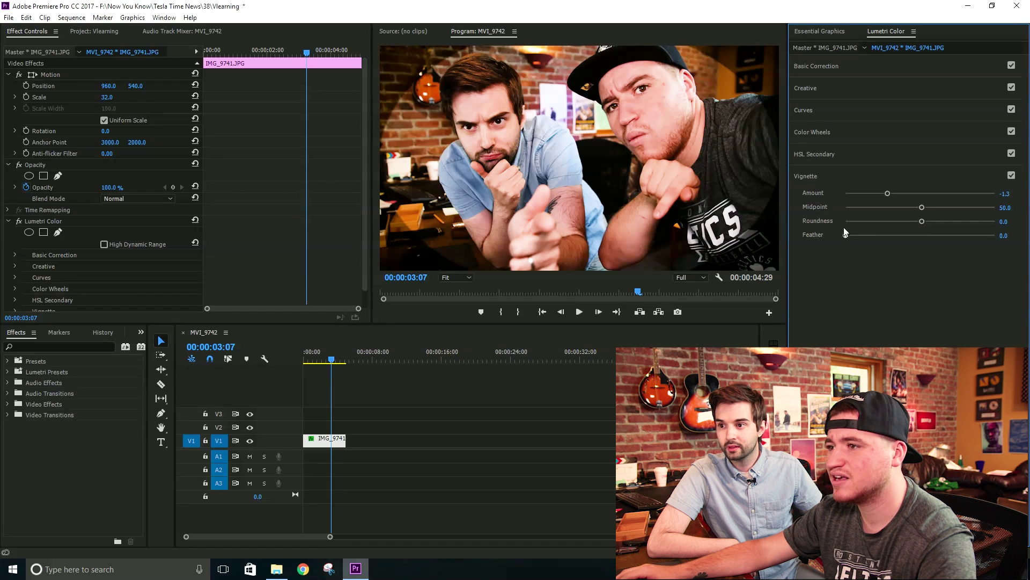
left_click_drag(905, 194, 969, 218)
mouse_move(925, 208)
left_mouse_down()
mouse_move(991, 220)
mouse_move(960, 207)
mouse_move(937, 214)
left_mouse_up()
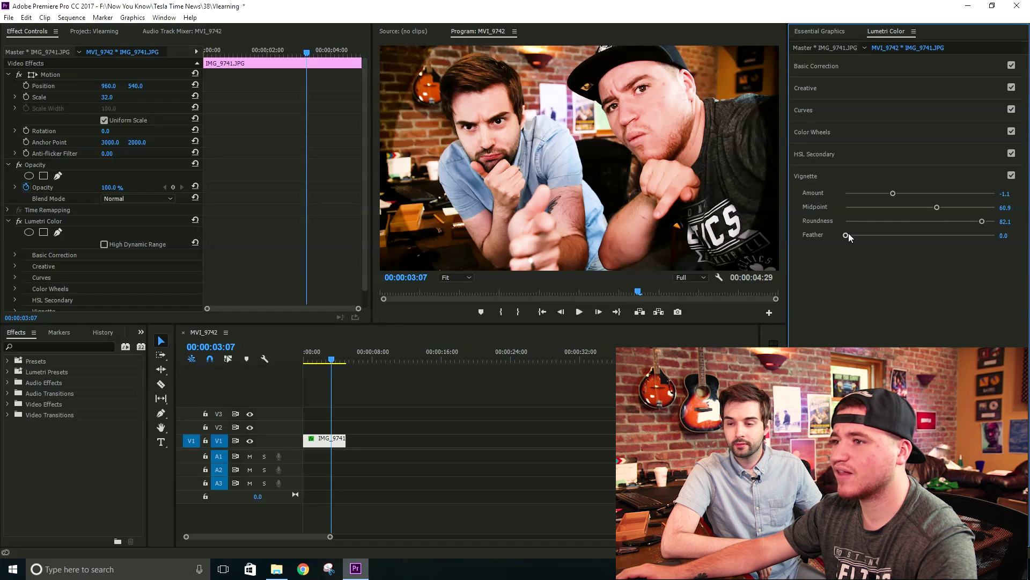
left_click_drag(847, 235, 871, 233)
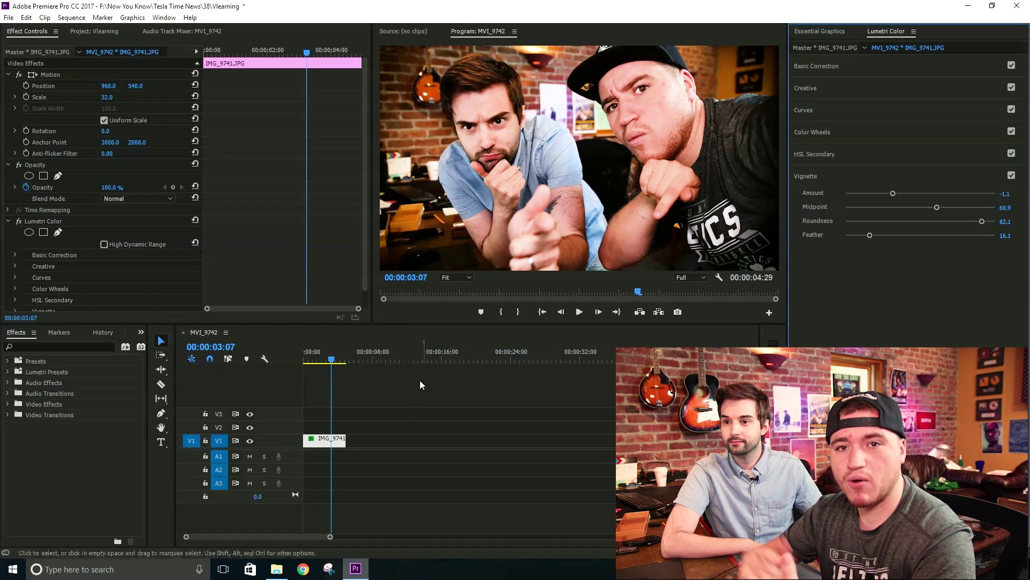
left_click(440, 408)
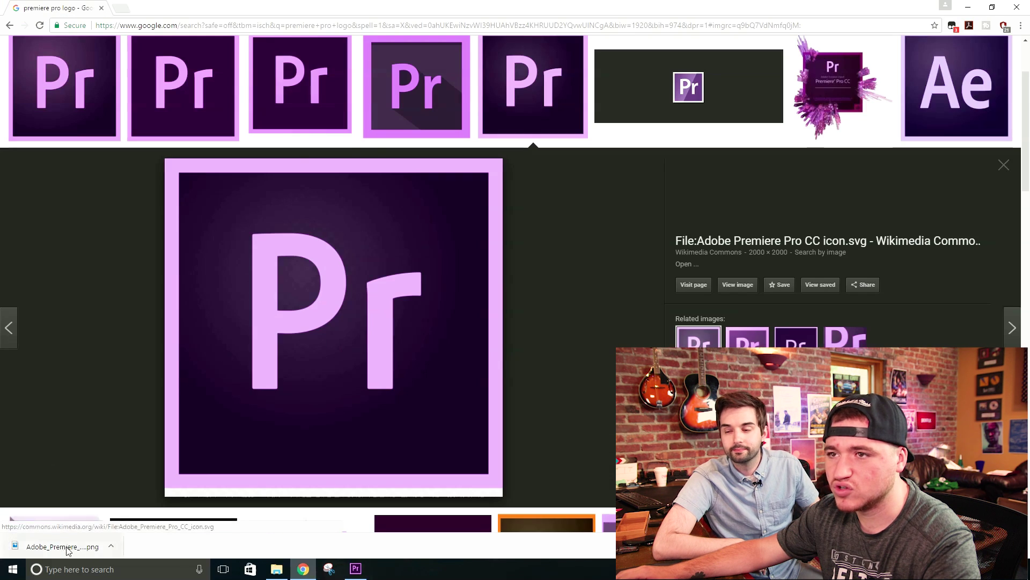
- Shrink the Chrome window and drop the downloaded Adobe_Premiere PNG onto V2 above the photo
double_click(507, 4)
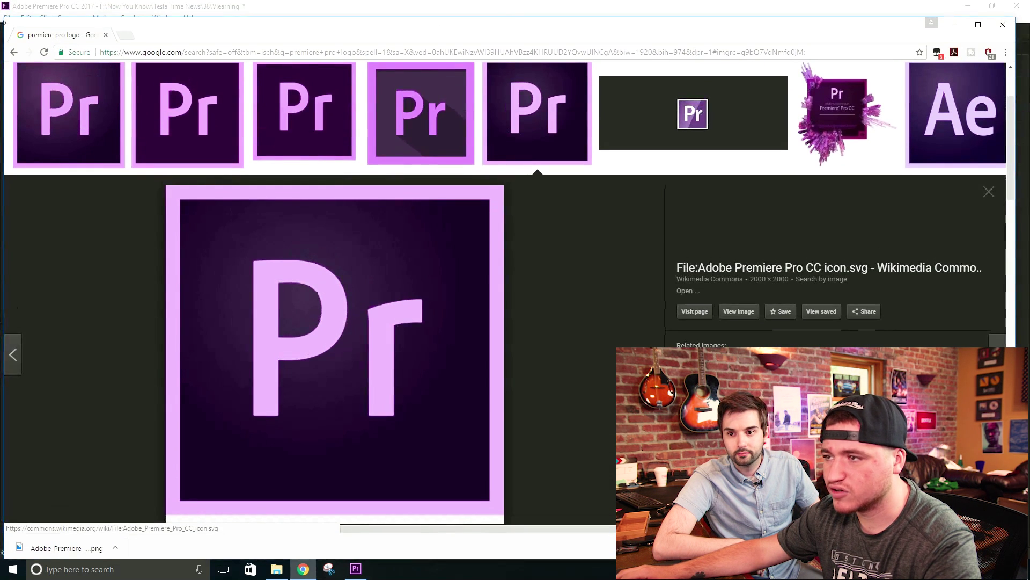
left_click_drag(7, 15, 466, 85)
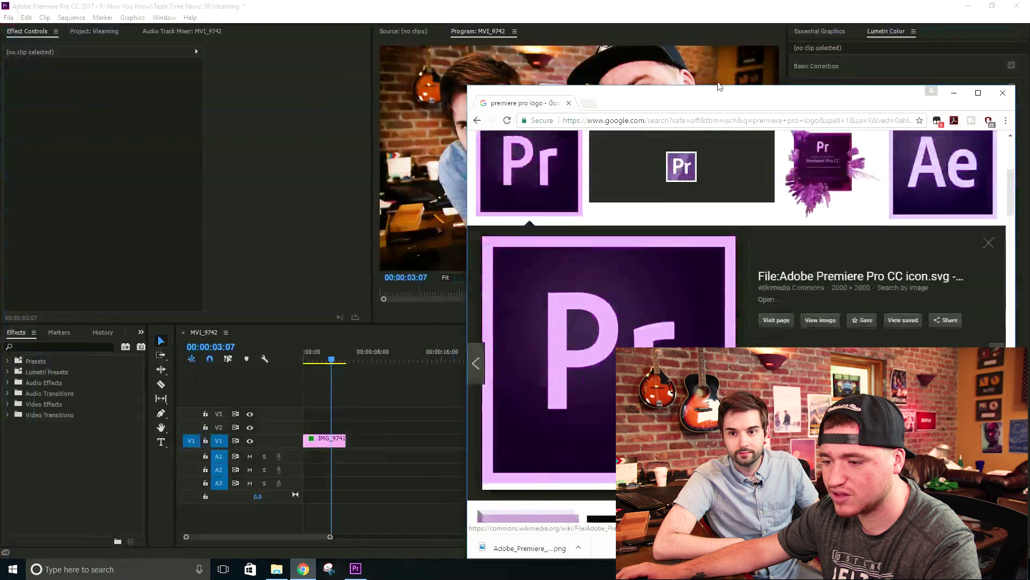
left_click_drag(719, 93, 712, 70)
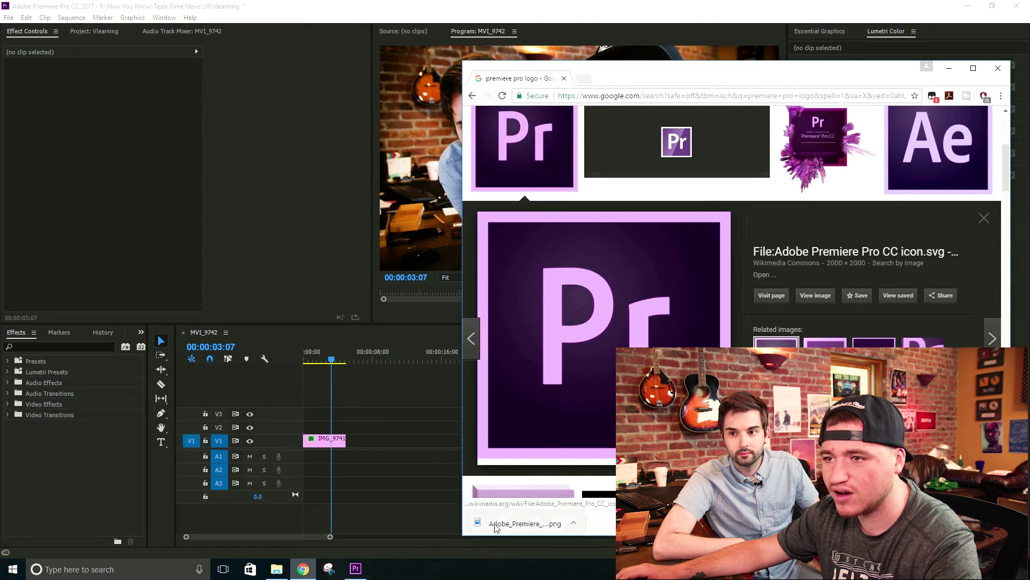
left_click_drag(494, 523, 322, 428)
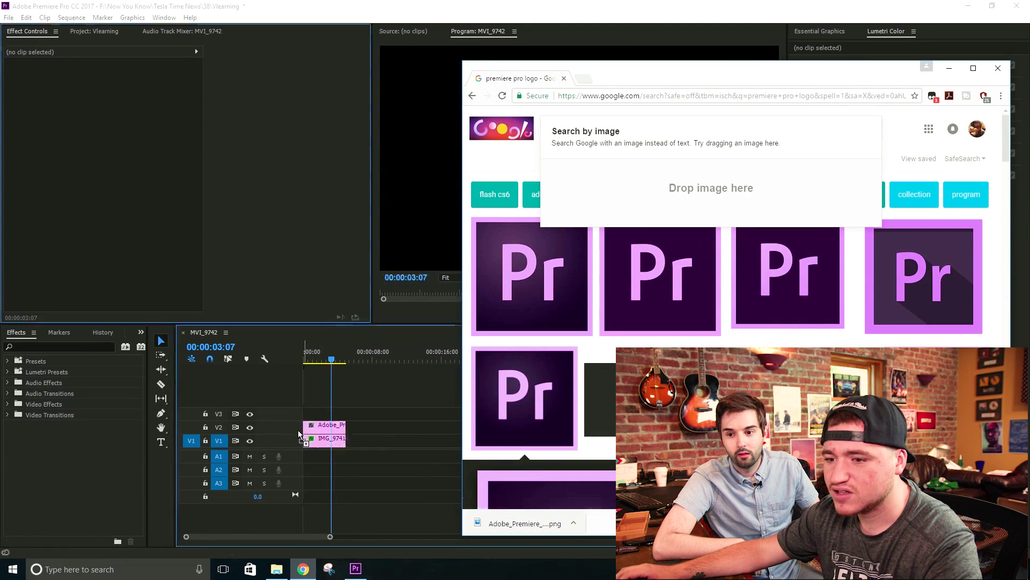
left_click(365, 400)
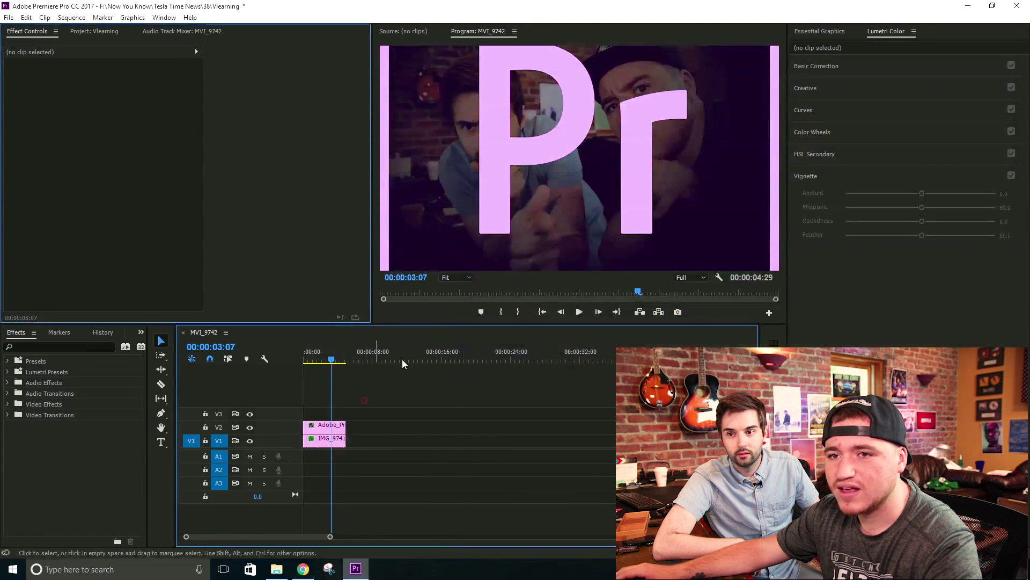
- Set the Premiere logo's scale to 32 and move it into the photo's lower-left corner
left_click(332, 427)
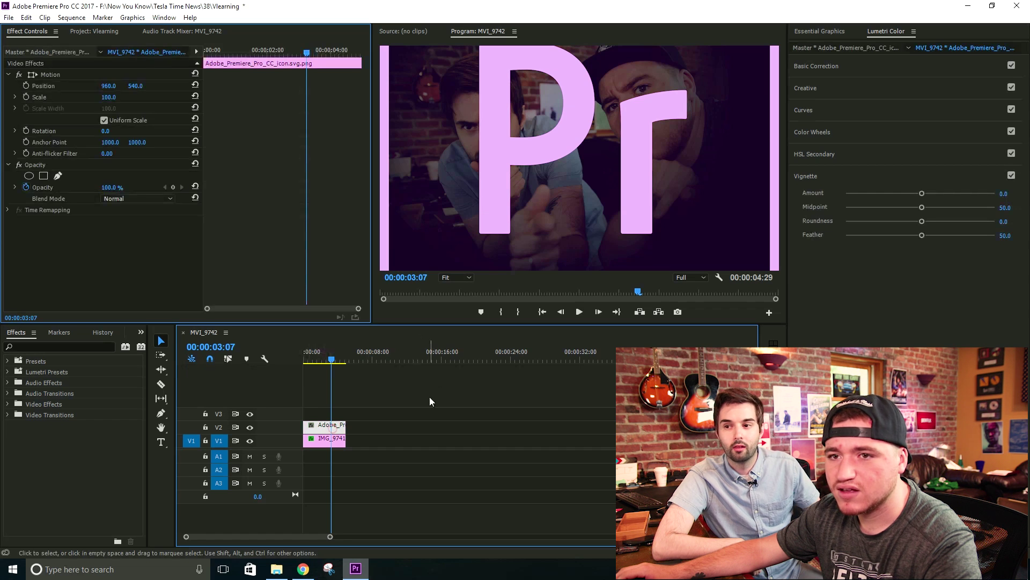
left_click(108, 97)
type("32")
key("Return")
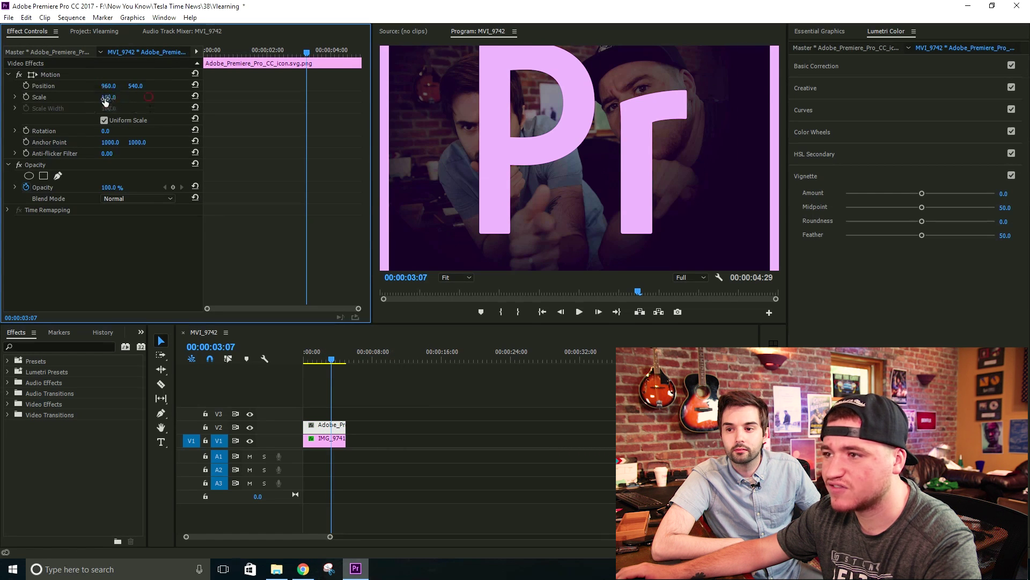
left_click_drag(107, 98, 64, 134)
left_click_drag(108, 85, 18, 119)
left_click_drag(135, 86, 311, 88)
left_click_drag(106, 98, 137, 74)
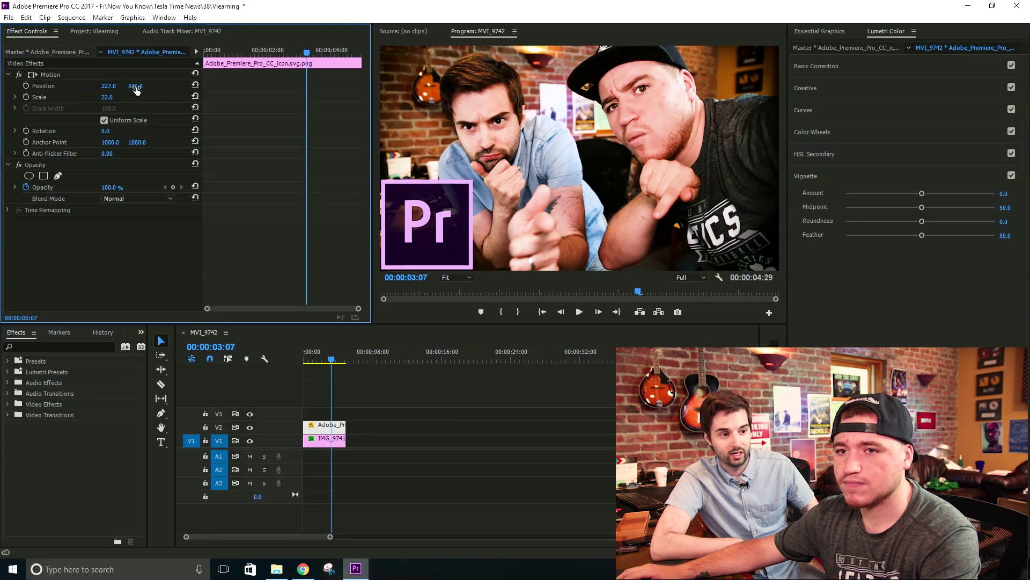
- Slide the photo clip upward in the frame, then reselect the Premiere logo clip
left_click(322, 438)
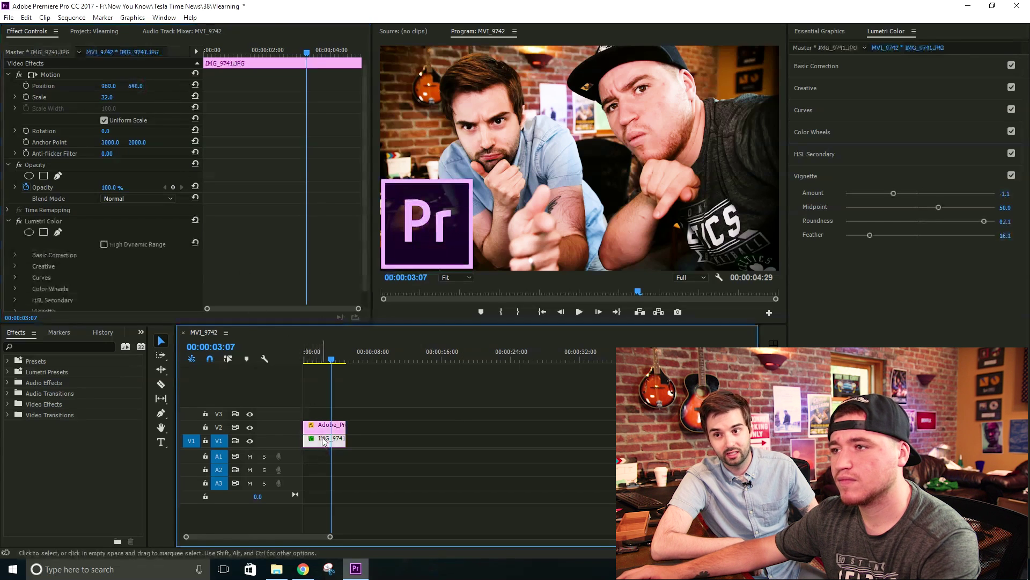
left_click_drag(136, 86, 139, 84)
left_click_drag(200, 63, 168, 74)
left_click(485, 427)
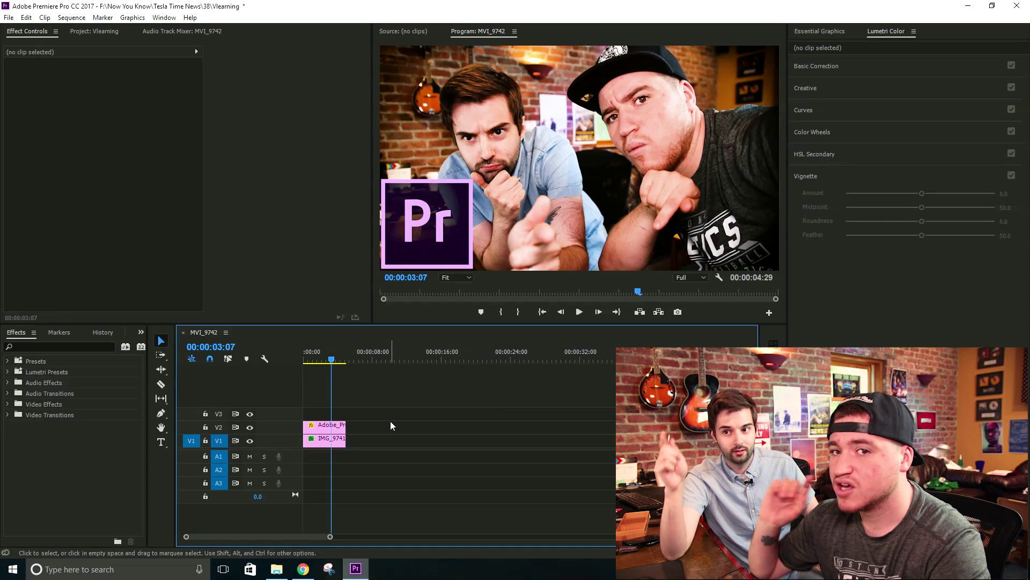
left_click(325, 425)
- Import t shirt logo.png into the project and place it on V3 above the Premiere logo
left_click(95, 31)
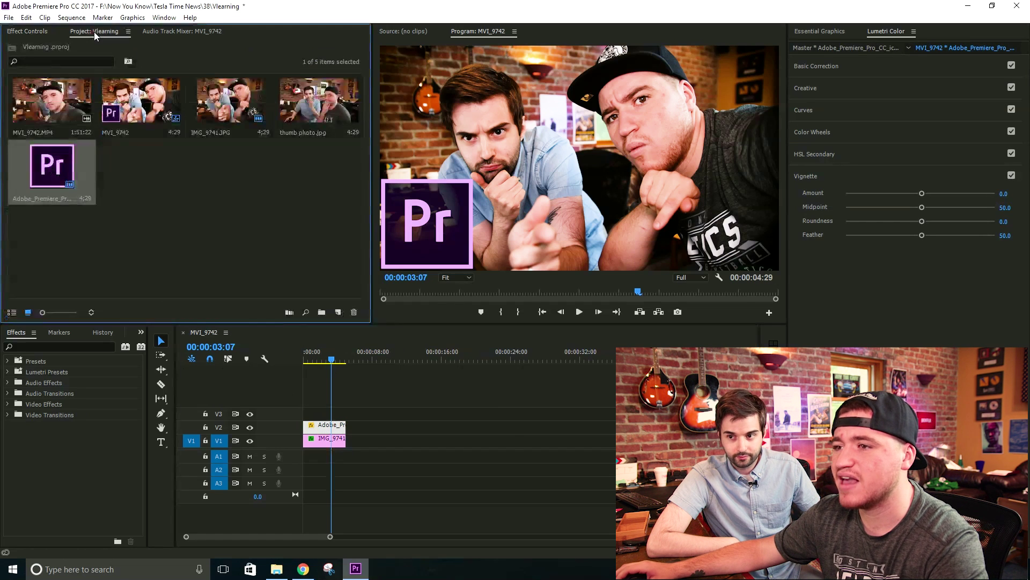
left_click(499, 435)
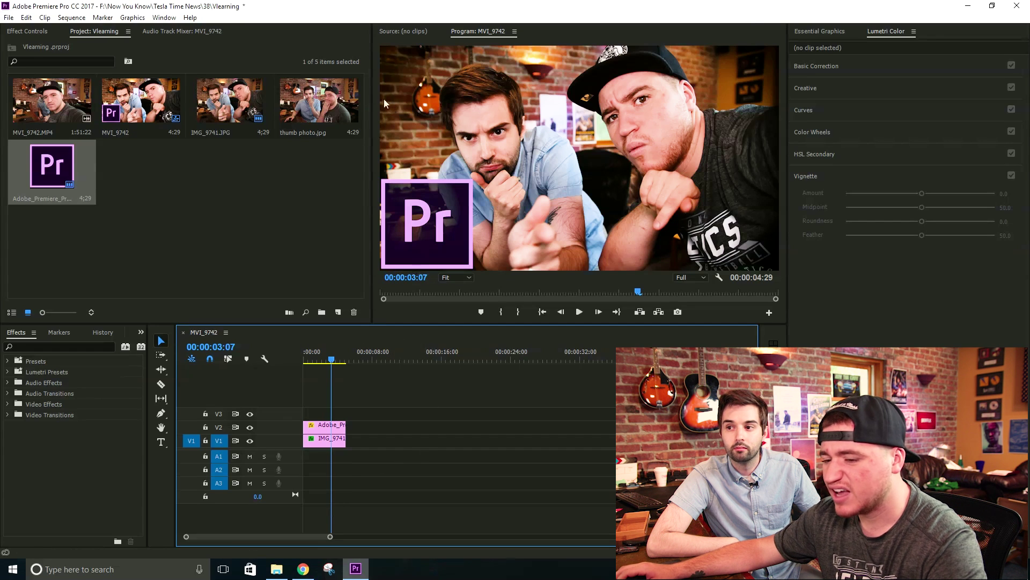
key("alt+Tab")
left_click_drag(759, 161, 289, 224)
left_click(288, 224)
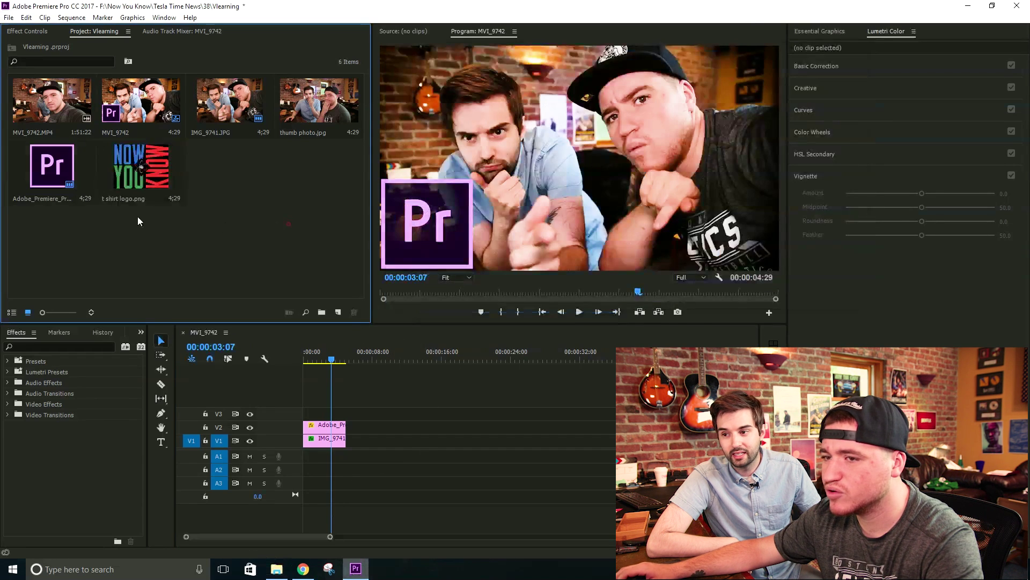
left_click_drag(141, 167, 325, 411)
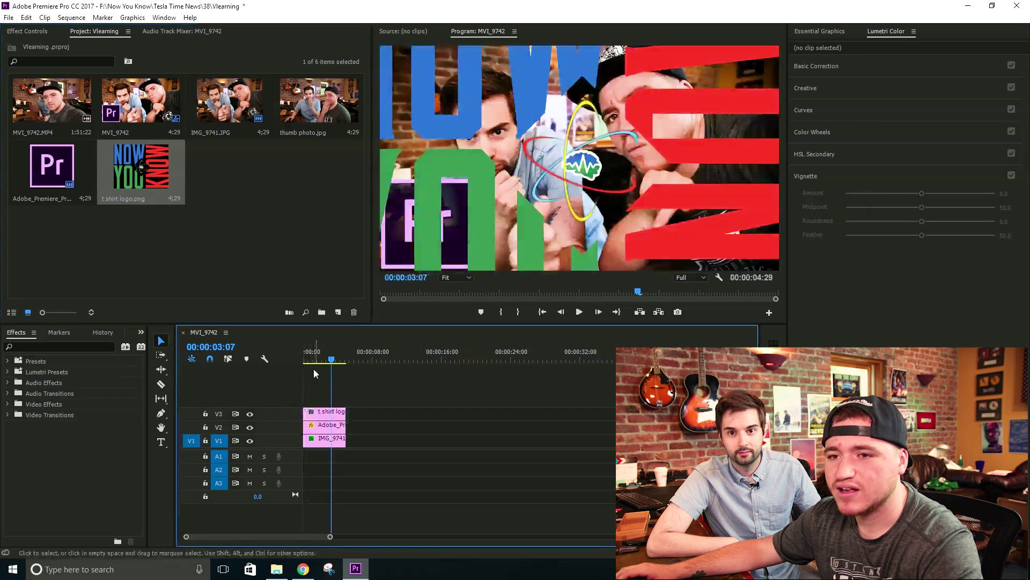
left_click(325, 412)
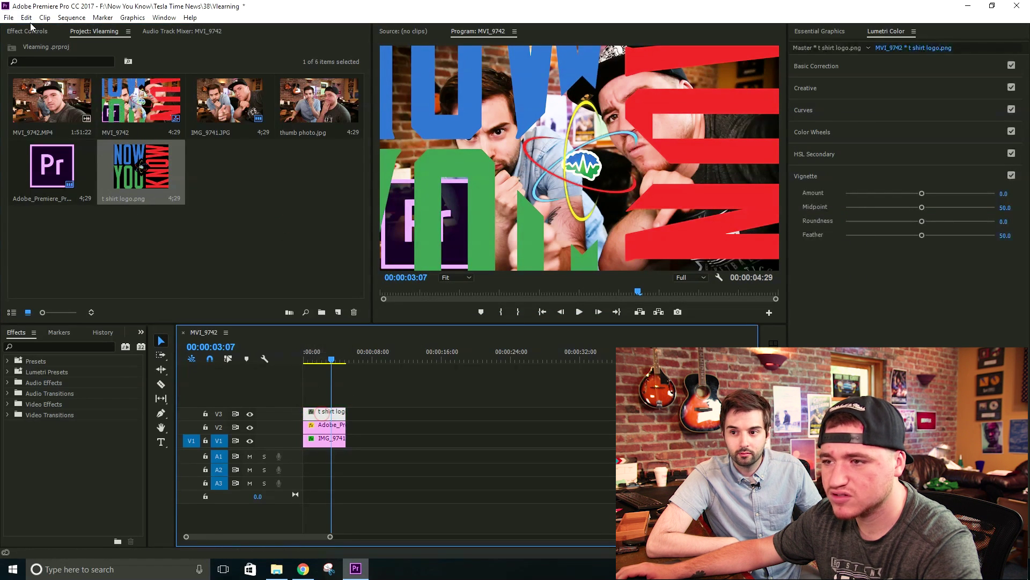
- Scale the NOW YOU KNOW logo down to about 15 and move it to the top-left corner
left_click(27, 18)
left_click(5, 34)
left_click_drag(107, 97, 59, 132)
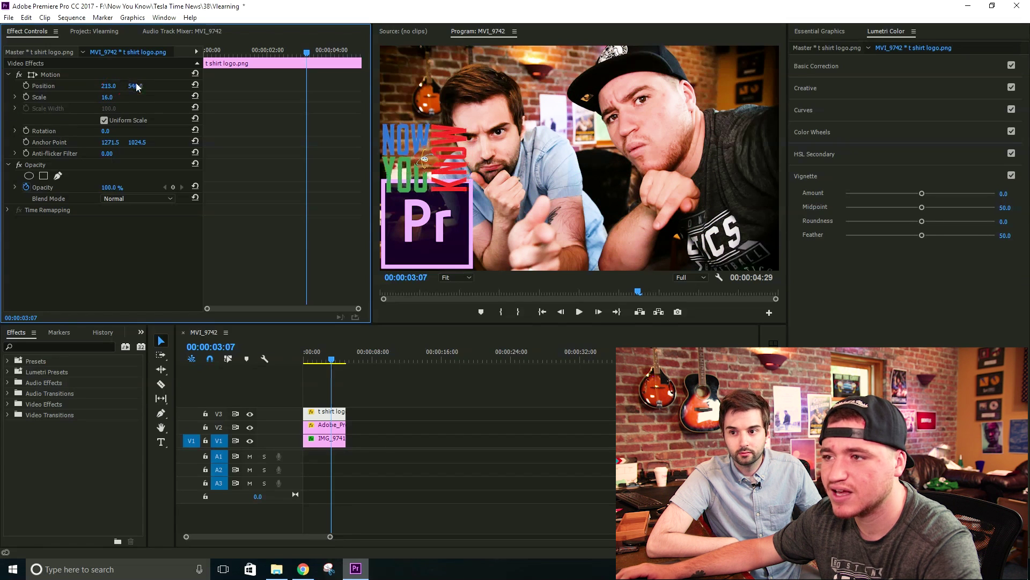
left_click_drag(137, 87, 95, 97)
- In Lumetri Basic Correction, raise the logo's Exposure to about 1.0 and Saturation to about 132
left_click_drag(424, 81, 421, 78)
left_click(816, 65)
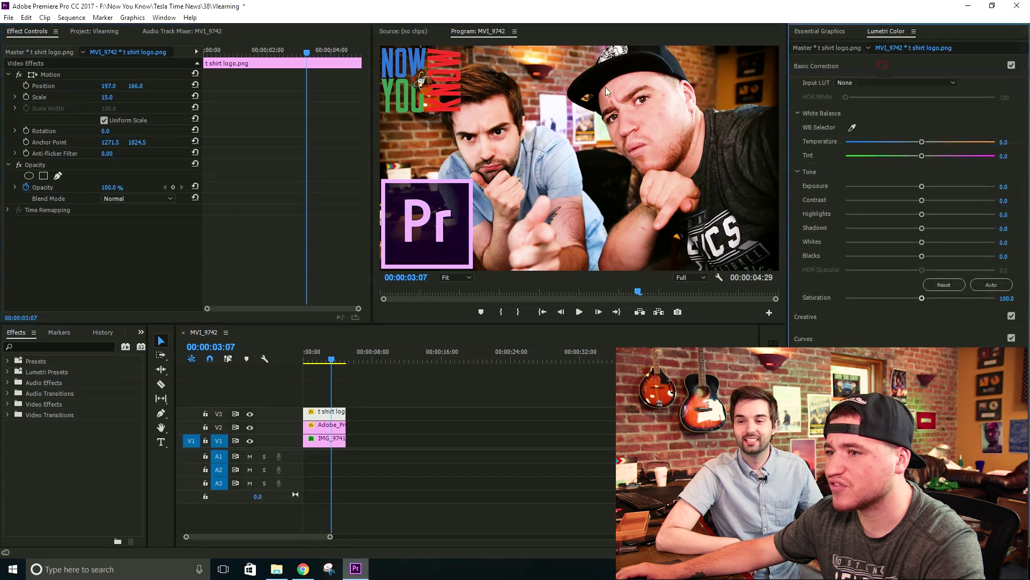
left_click_drag(923, 185, 936, 188)
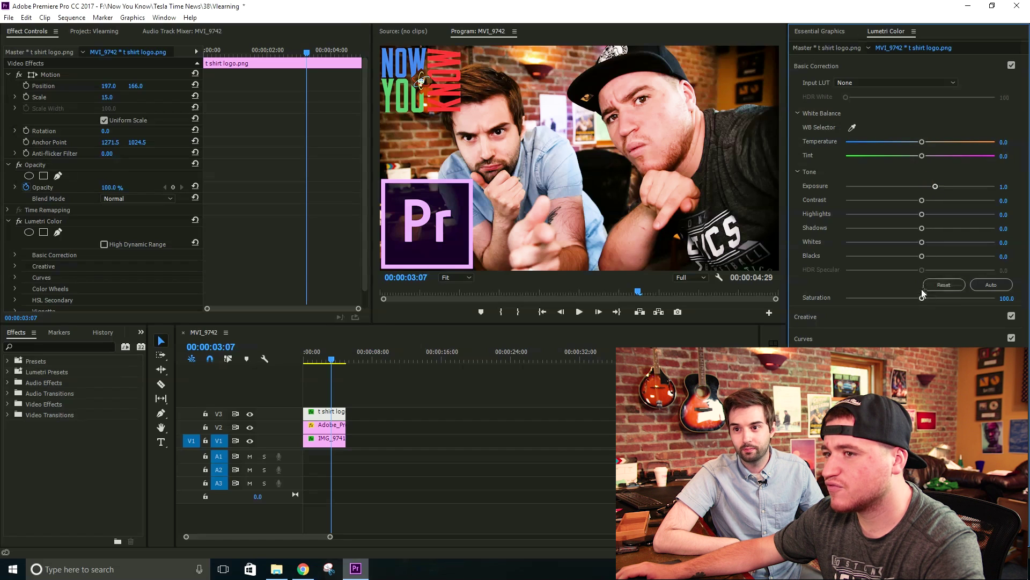
left_click_drag(935, 301, 947, 296)
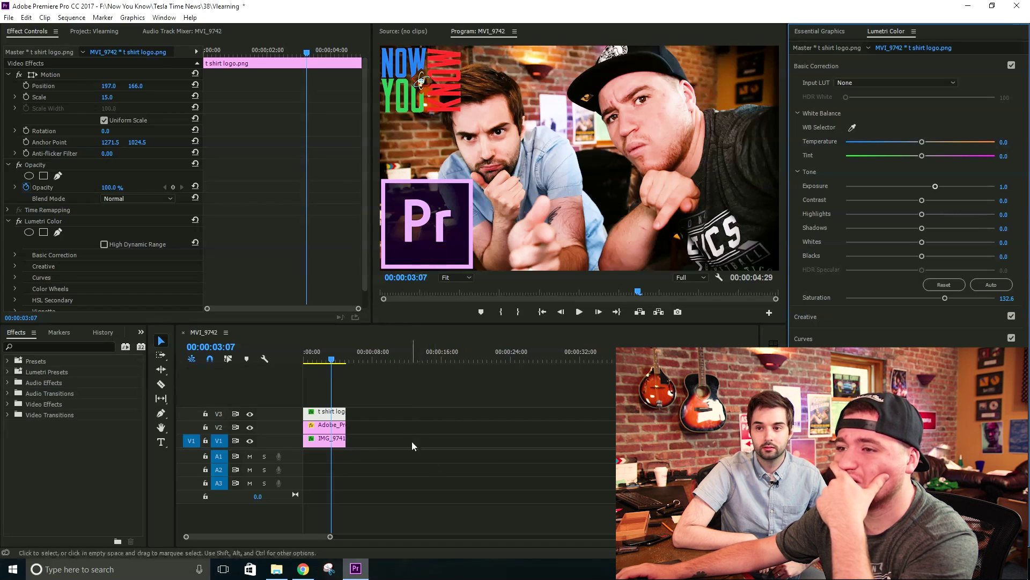
left_click(425, 440)
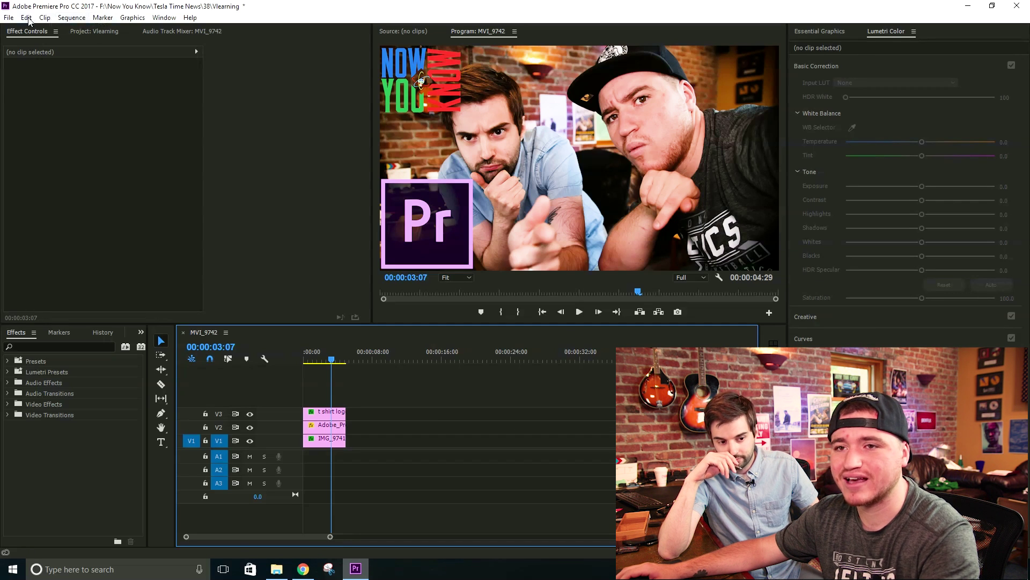
- Create a new legacy title named Thumb Text
left_click(9, 17)
mouse_move(26, 30)
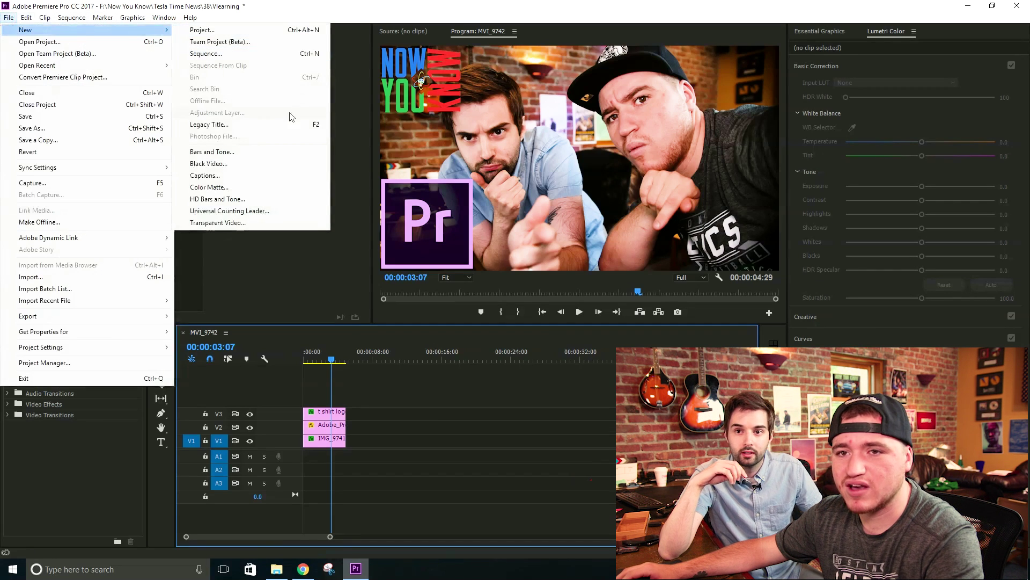
left_click(245, 124)
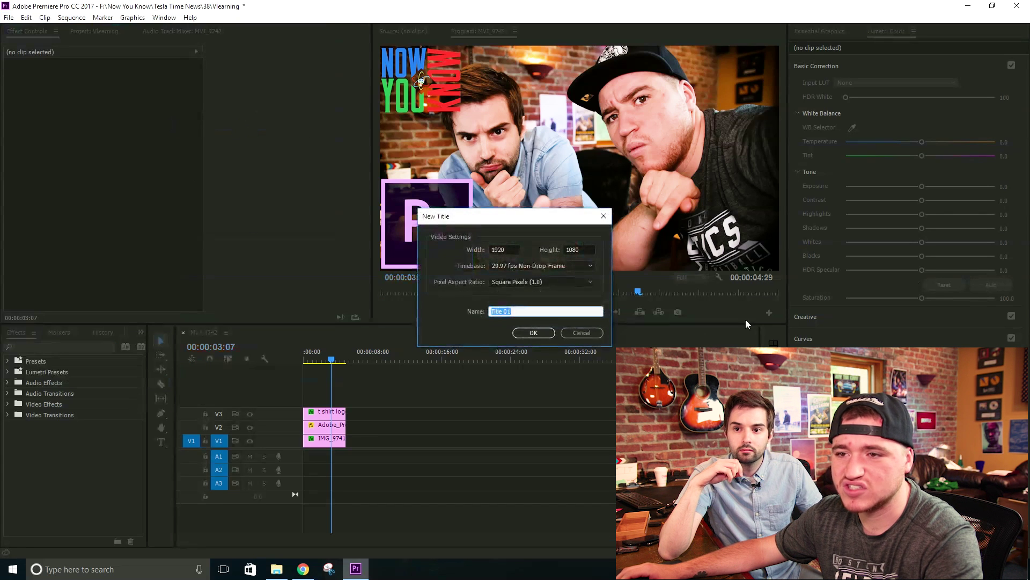
type("Thumb Text")
key("Return")
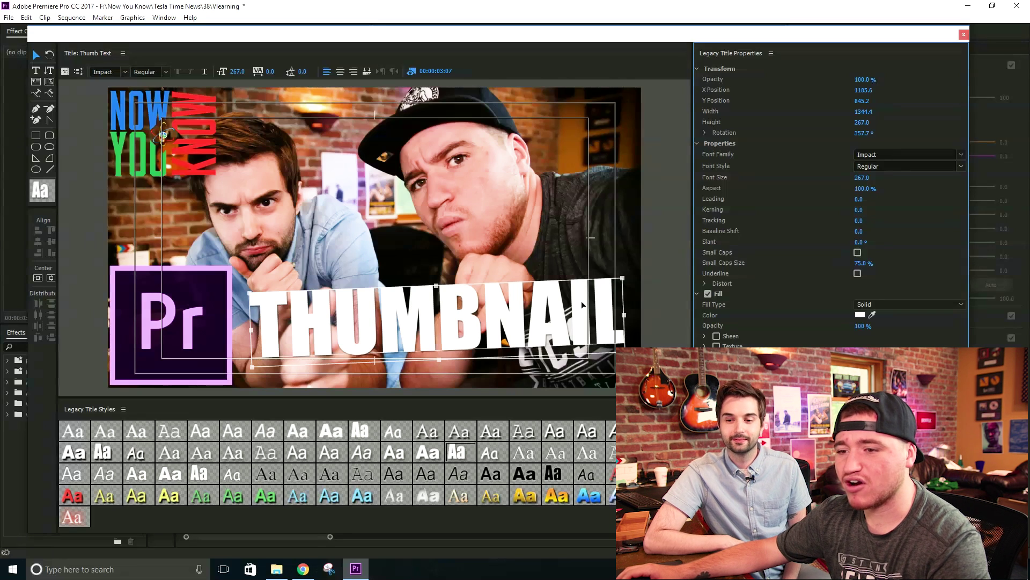
- Position and enlarge the white Impact THUMBNAIL text along the bottom beside the Premiere logo
left_click_drag(575, 304, 569, 306)
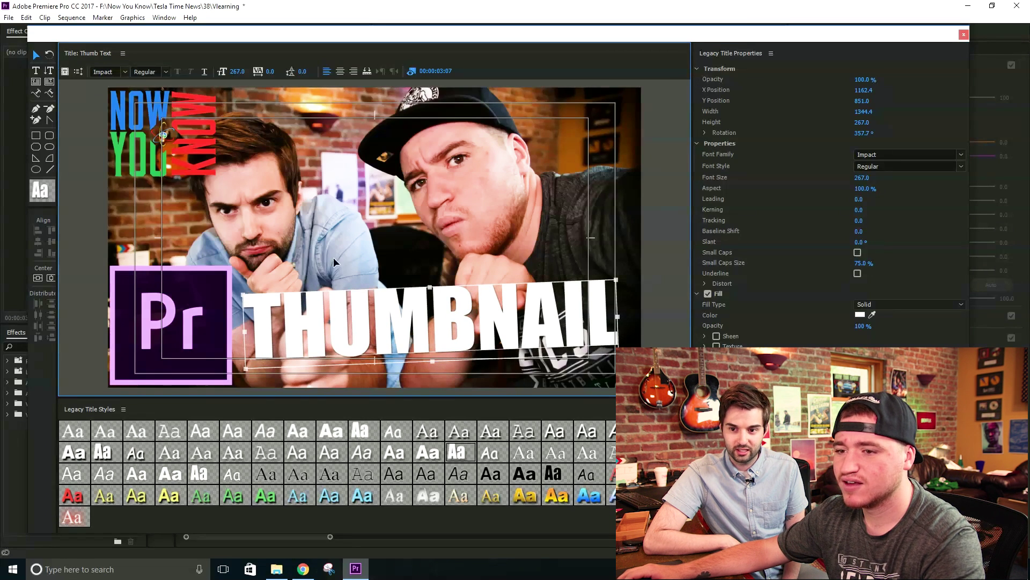
left_click_drag(457, 313, 447, 322)
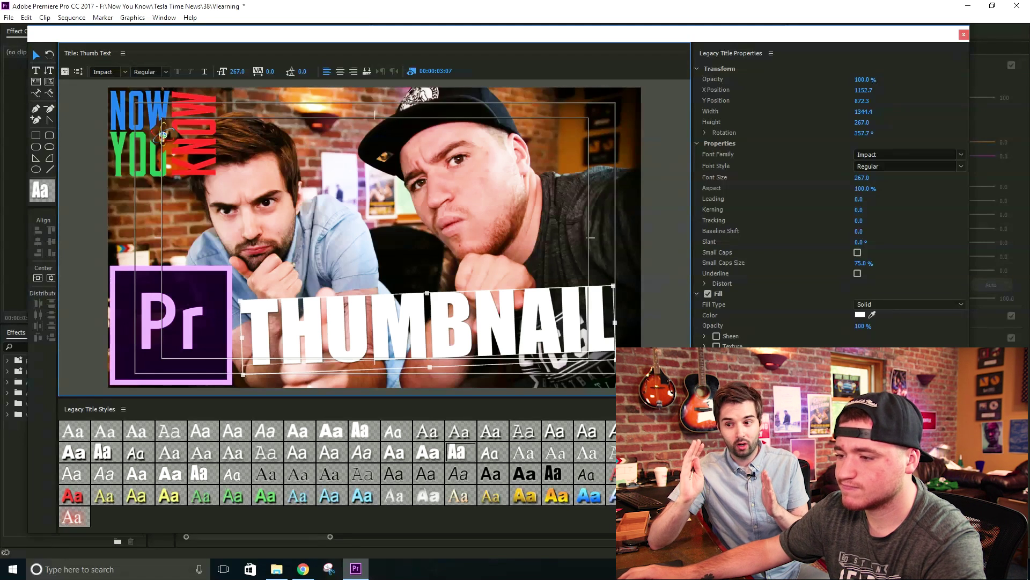
mouse_move(628, 278)
left_mouse_down()
mouse_move(636, 275)
mouse_move(583, 287)
mouse_move(630, 280)
left_mouse_up()
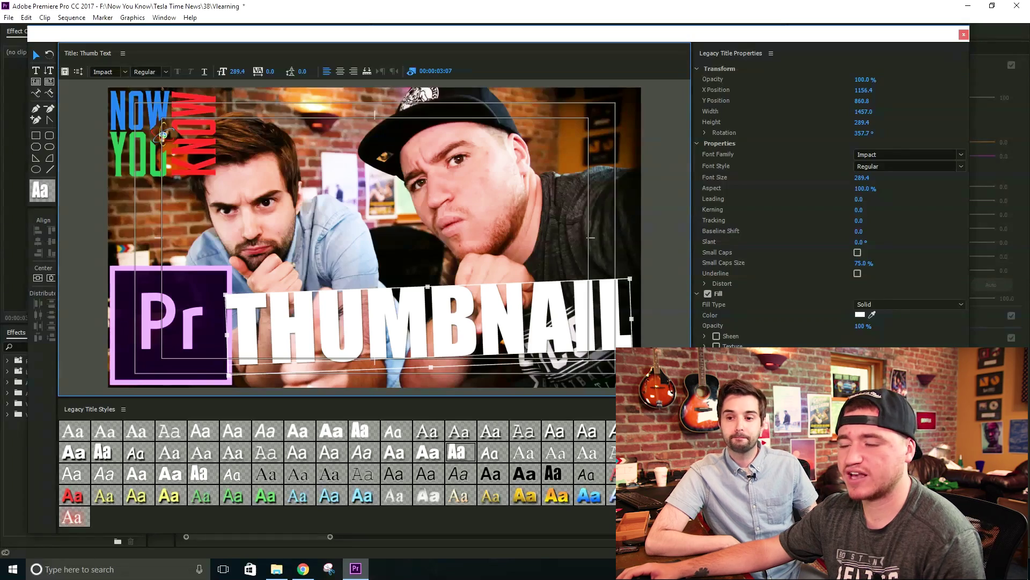
left_click_drag(692, 161, 227, 176)
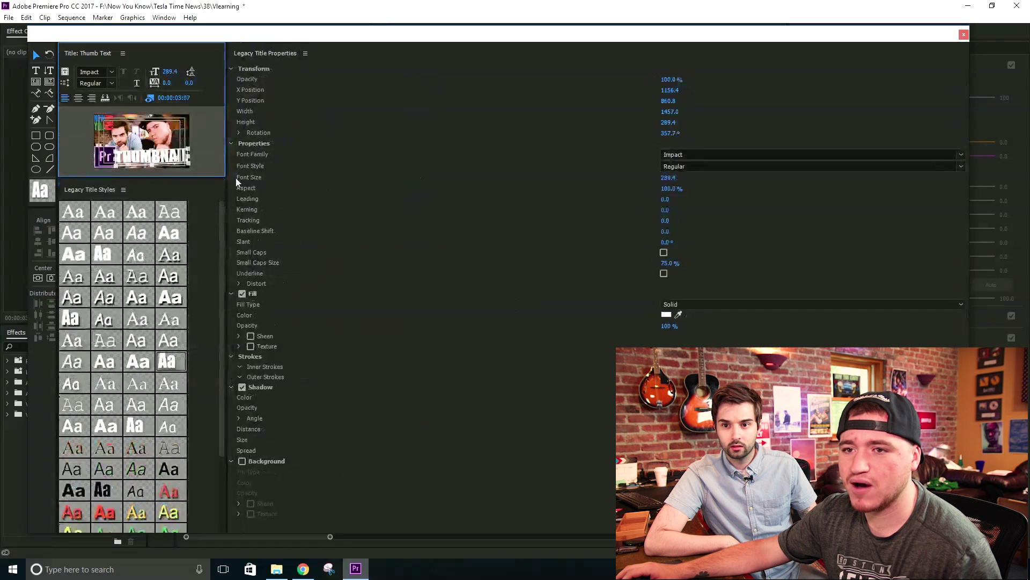
- Reselect the THUMBNAIL text and widen the Title canvas back beside Legacy Title Properties
left_click(208, 114)
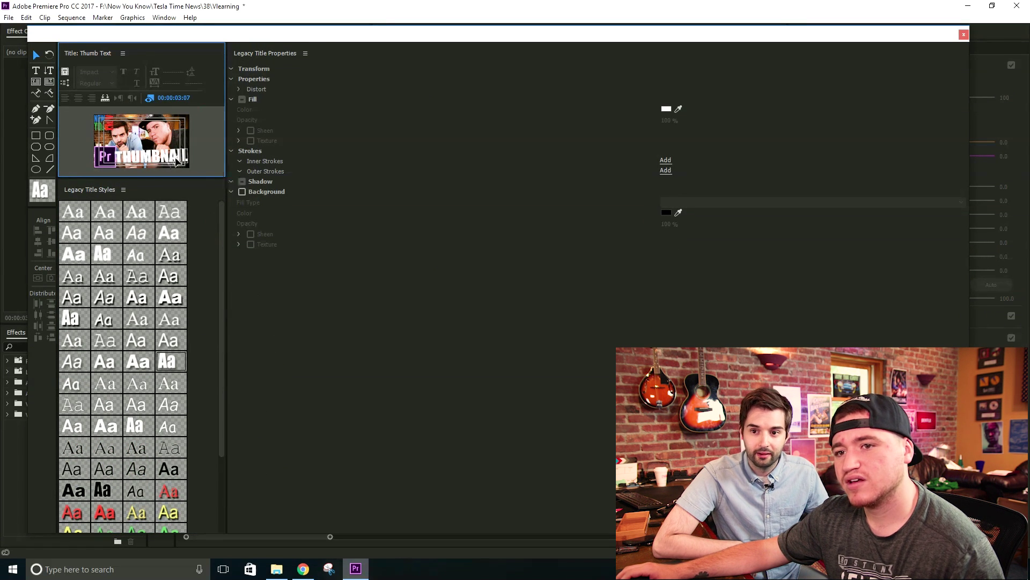
left_click(159, 160)
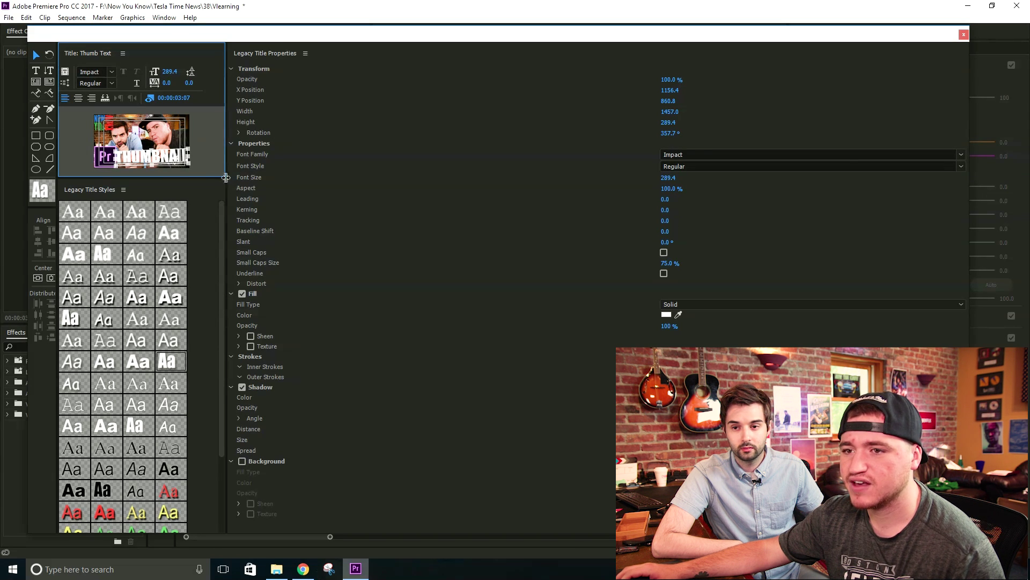
left_click_drag(225, 180, 655, 332)
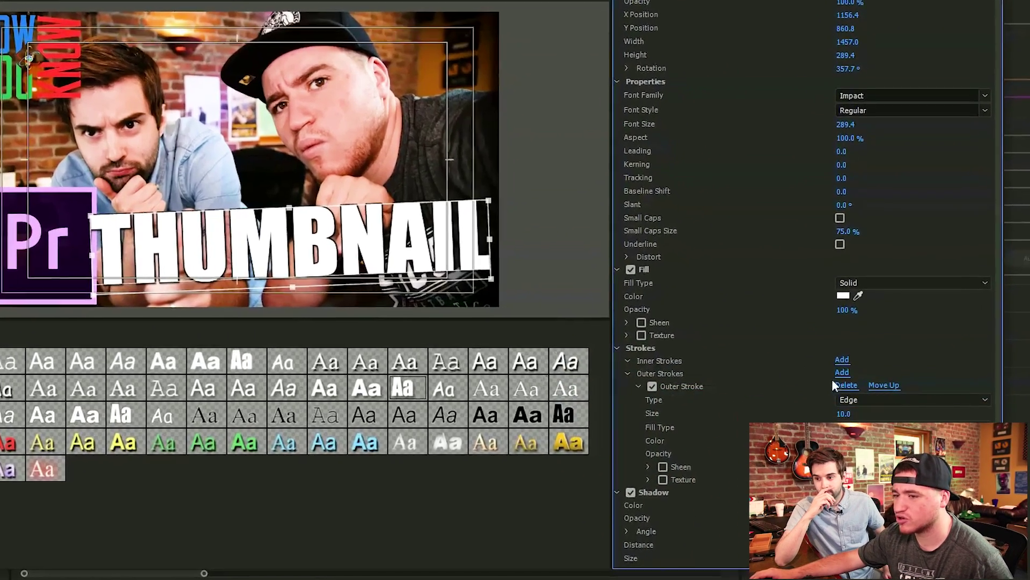
- Thicken THUMBNAIL's black outline, save, and set a Linear Gradient fill with a pale yellow left stop
left_click_drag(844, 414, 866, 408)
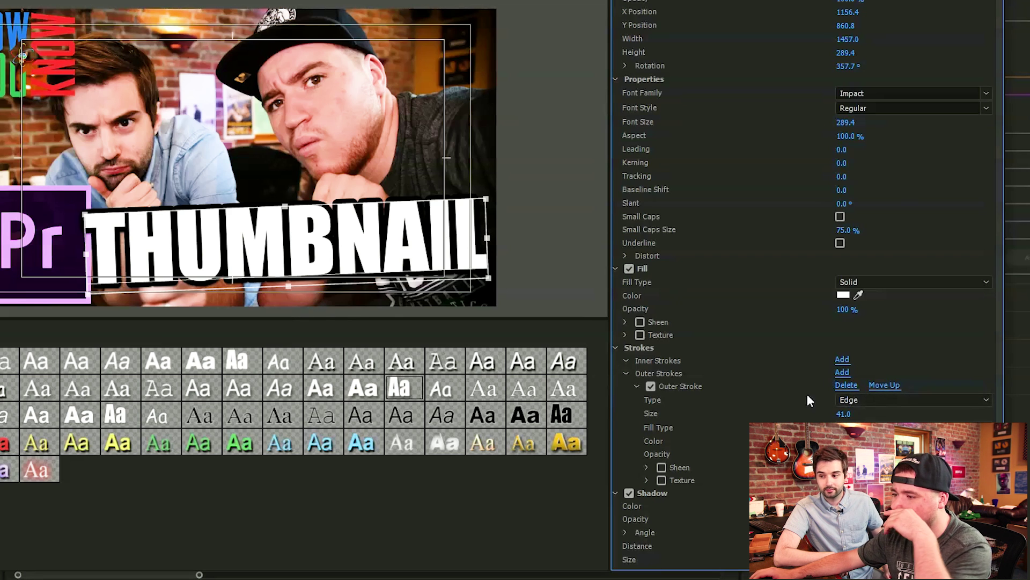
key("ctrl+s")
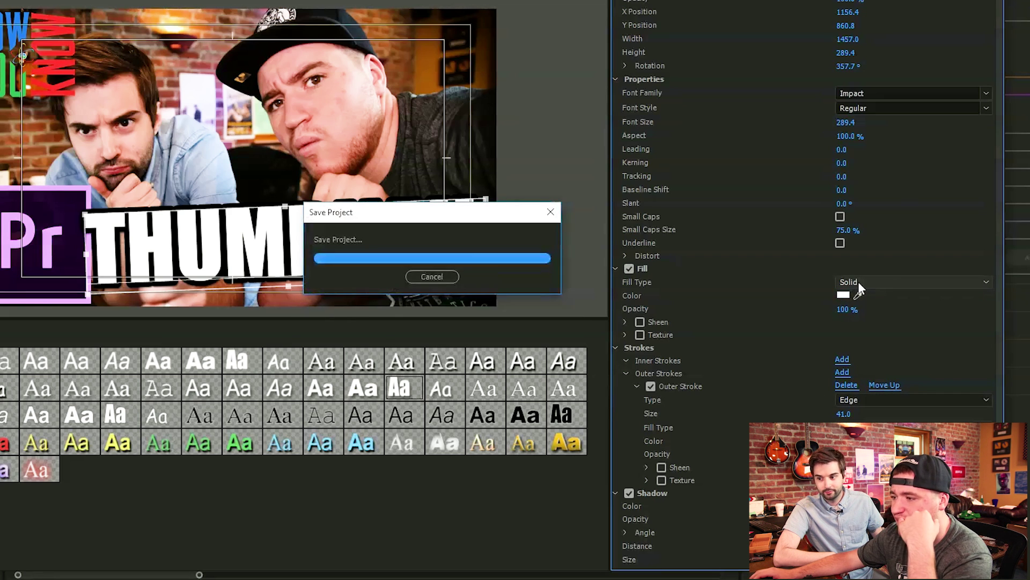
left_click(887, 281)
left_click(888, 310)
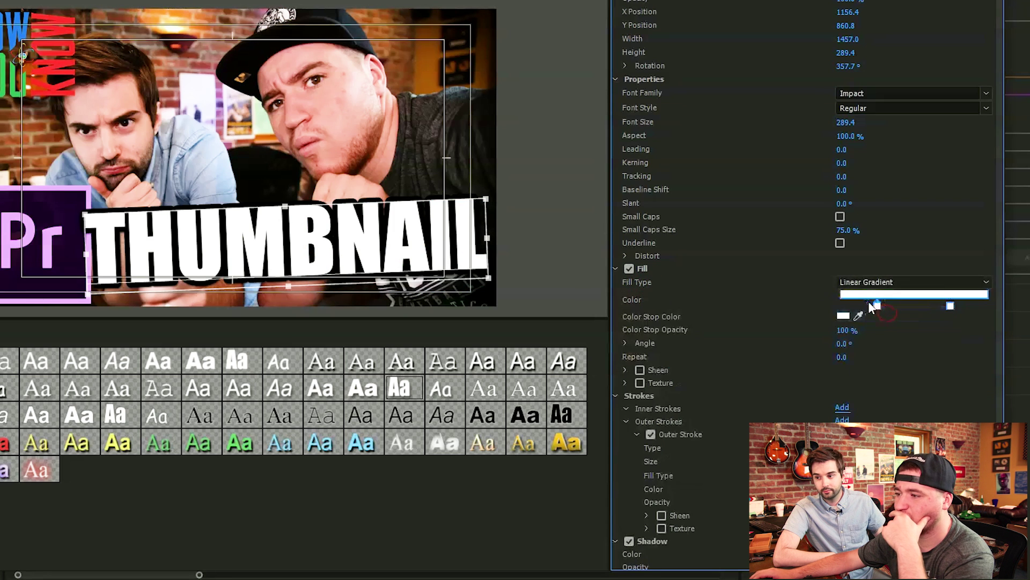
double_click(877, 306)
left_click_drag(472, 236, 470, 216)
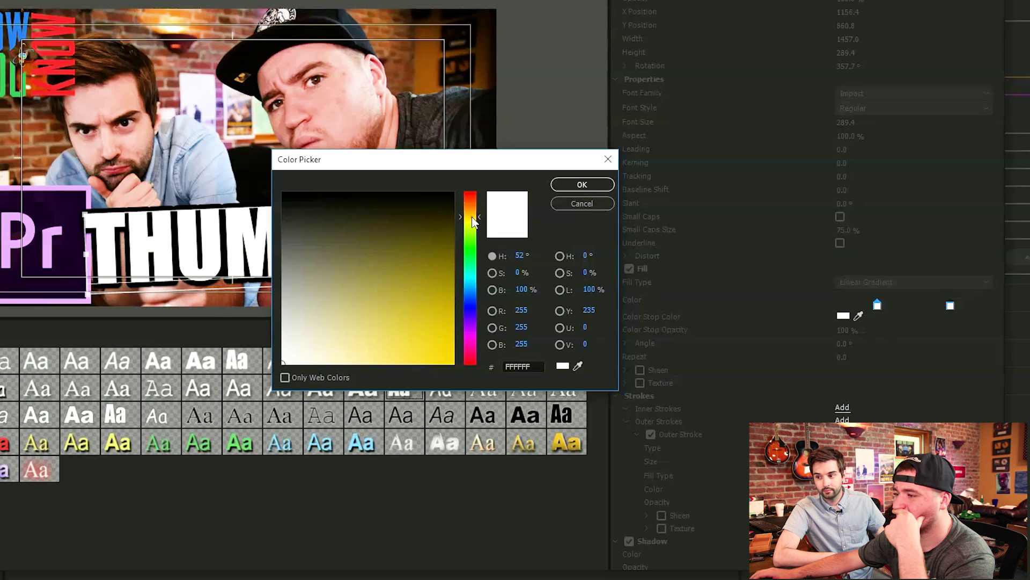
left_click(395, 363)
left_click(414, 363)
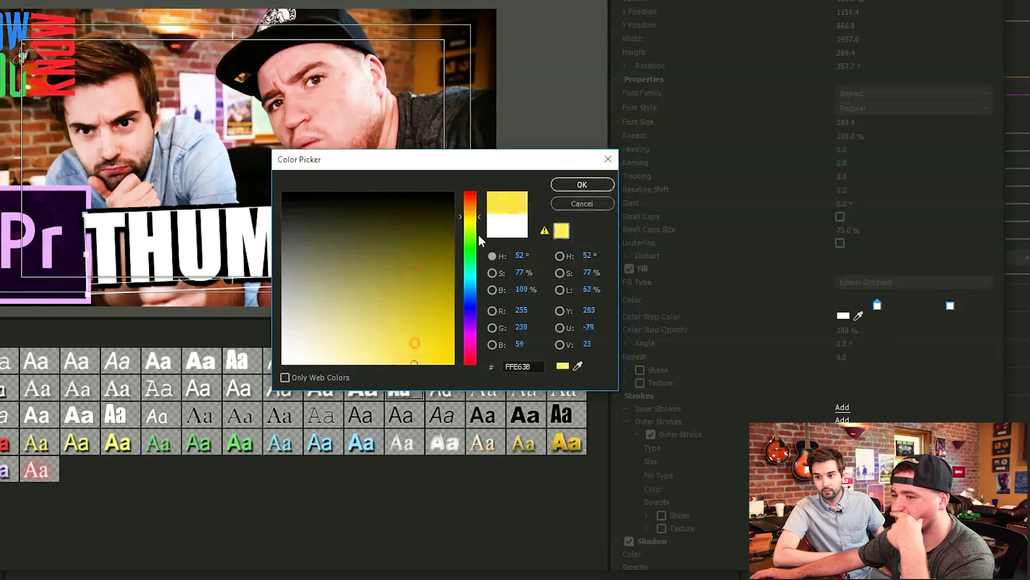
left_click(589, 184)
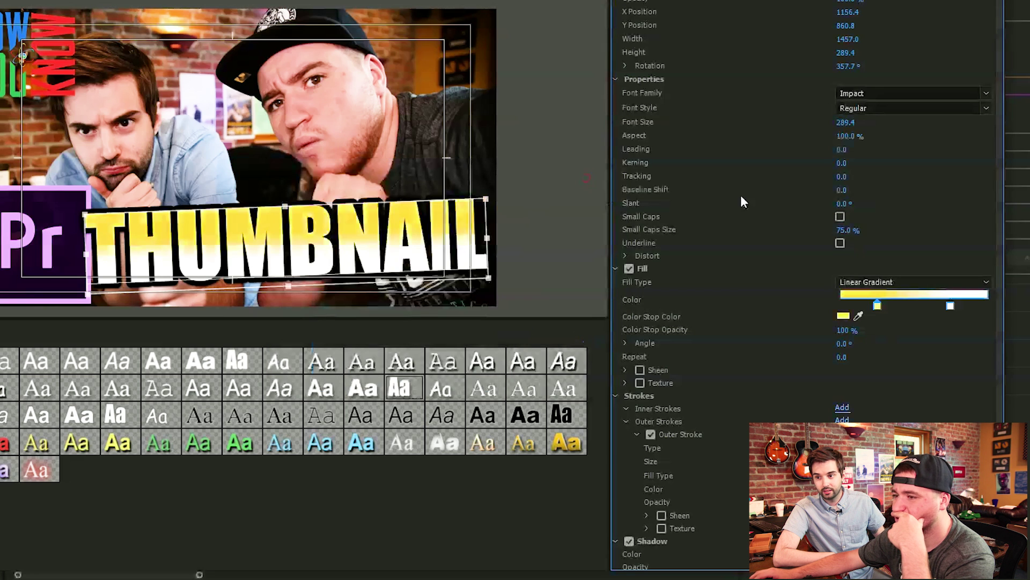
- Set the right gradient stop to a bright saturated yellow
left_click(950, 306)
left_click(951, 306)
double_click(951, 306)
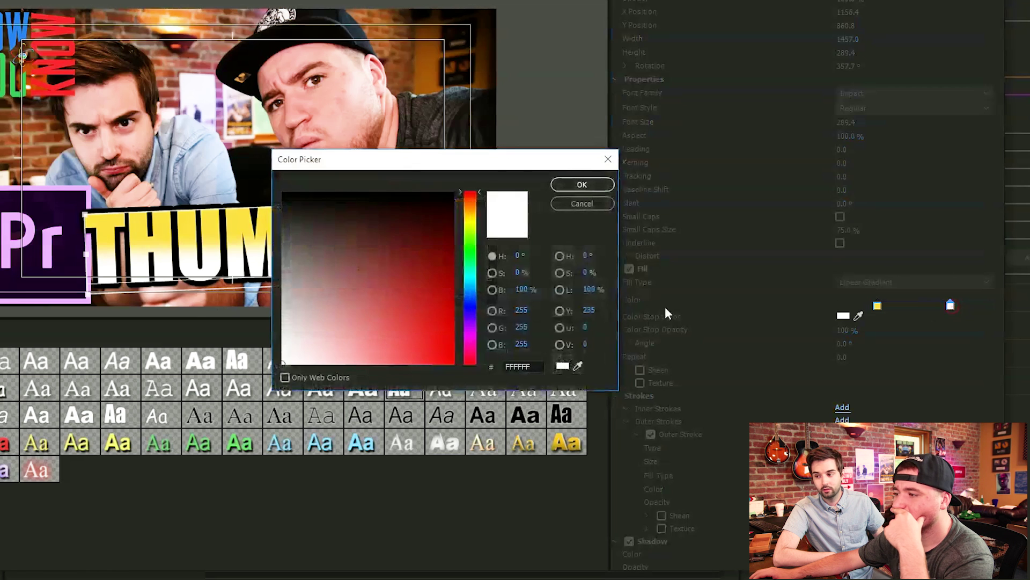
left_click(472, 222)
left_click(436, 363)
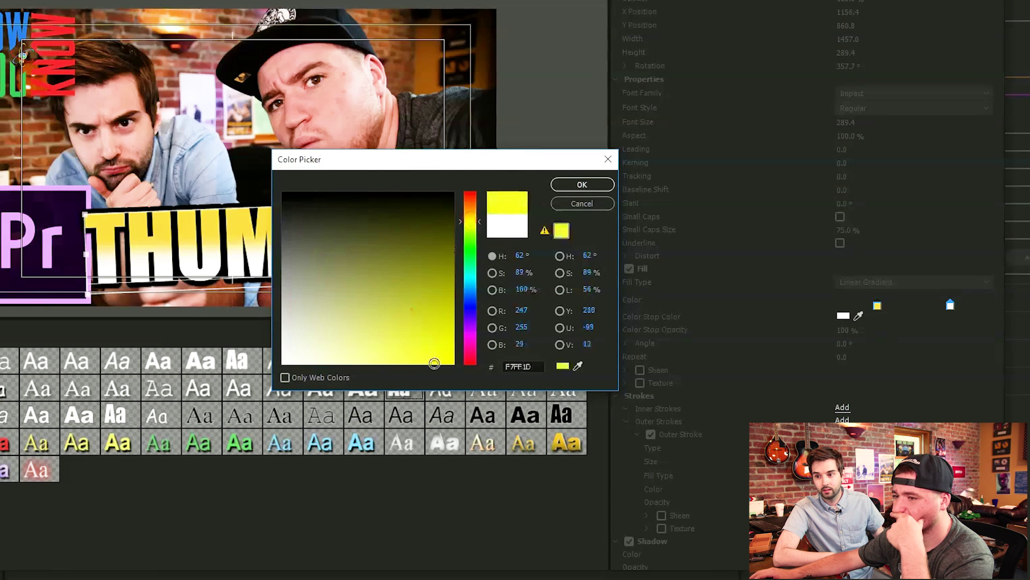
left_click(469, 220)
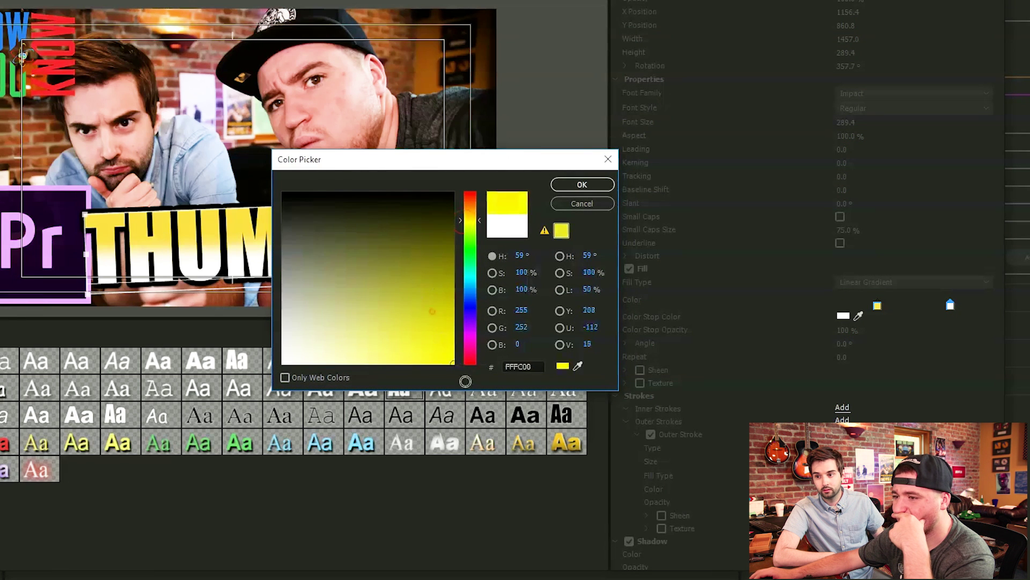
left_click(590, 185)
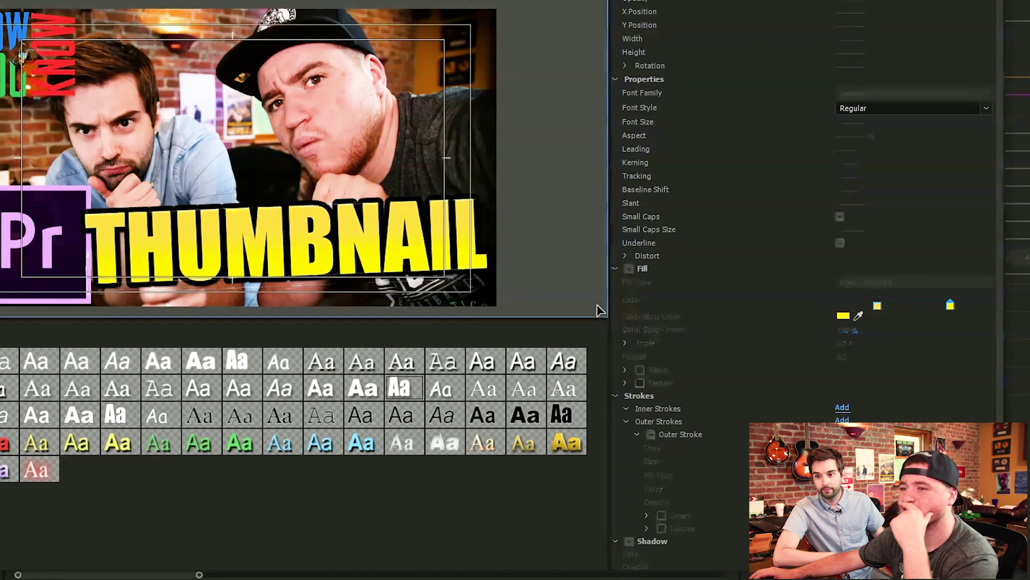
- Resize the title editor panels to preview the yellow-gradient THUMBNAIL, then return to the sequence
left_click_drag(611, 320, 337, 206)
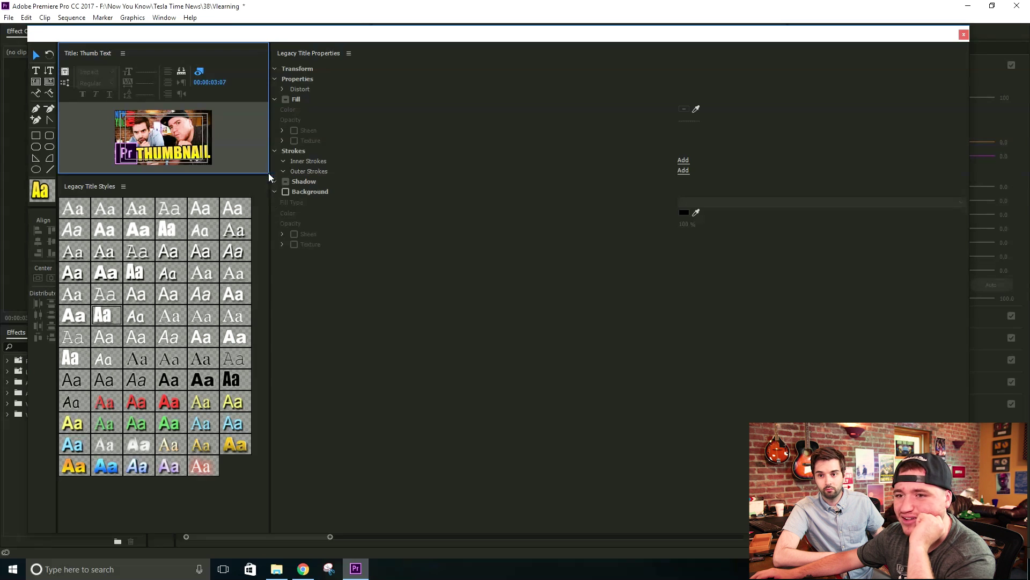
left_click_drag(270, 175, 312, 225)
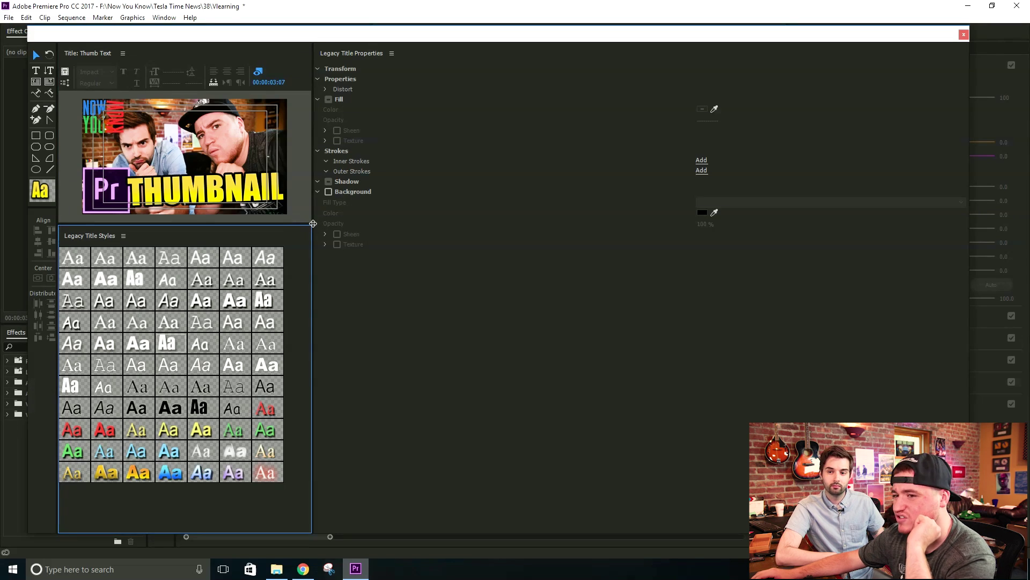
left_click_drag(313, 223, 528, 374)
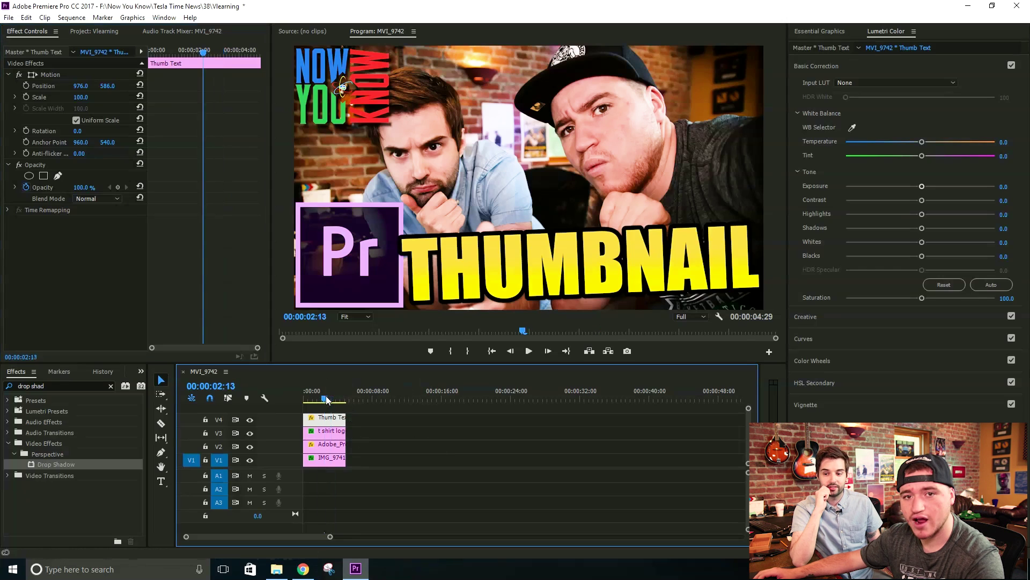
left_click(424, 437)
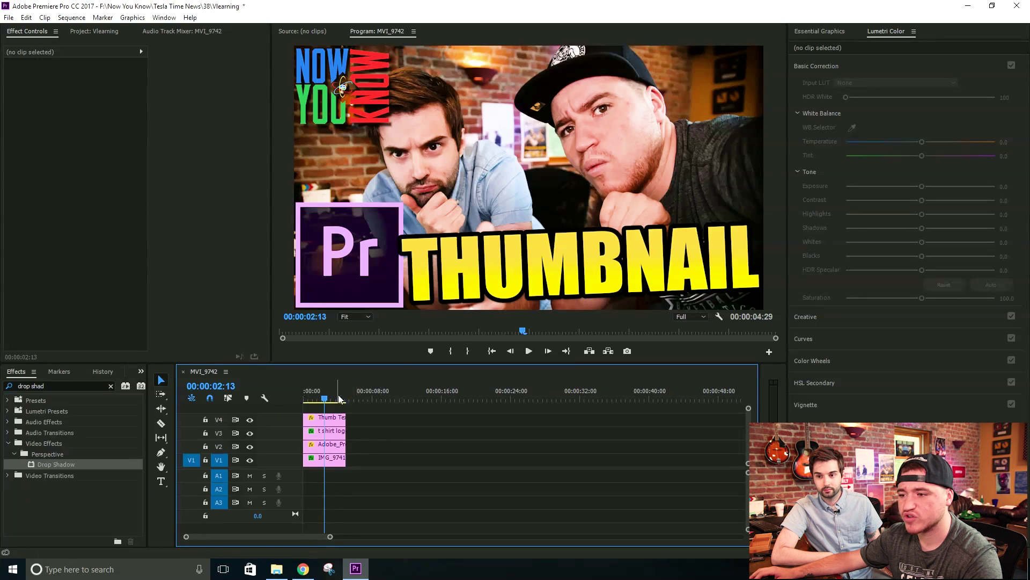
- Move the playhead and start exporting the frame as a still named Thumbnail Thumbnail
mouse_move(324, 398)
left_mouse_down()
mouse_move(312, 401)
mouse_move(325, 401)
left_mouse_up()
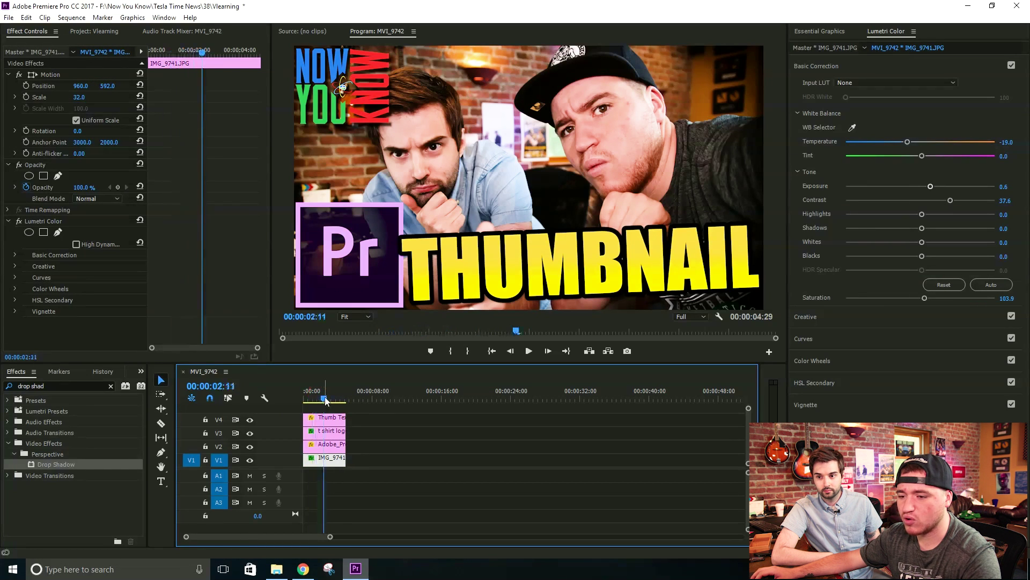
left_click(627, 351)
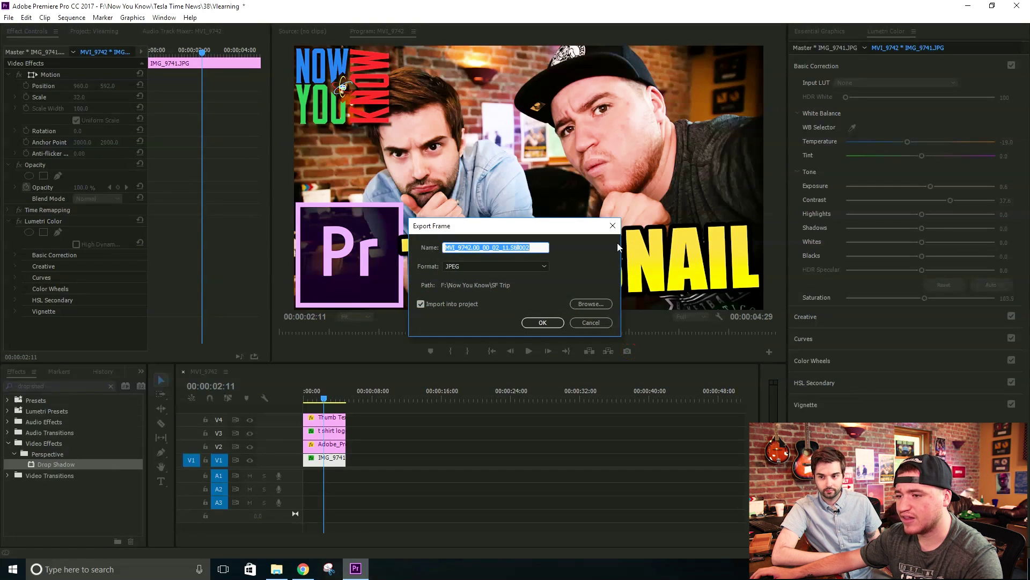
type("Thumb")
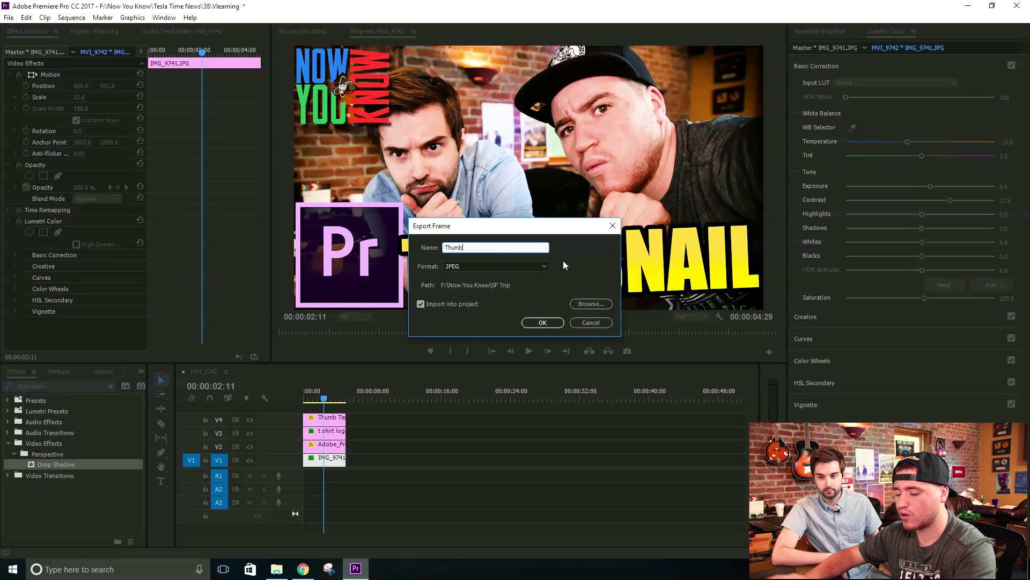
type("nail Thumbnail")
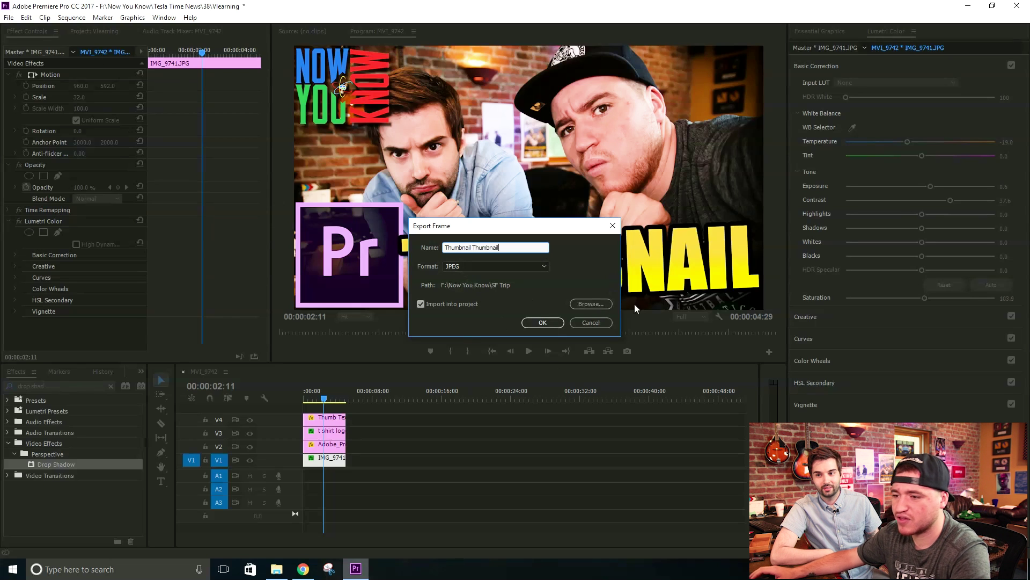
- Set the destination to the Vlearning Thumbnail Tutorial folder and export the JPEG
left_click(591, 305)
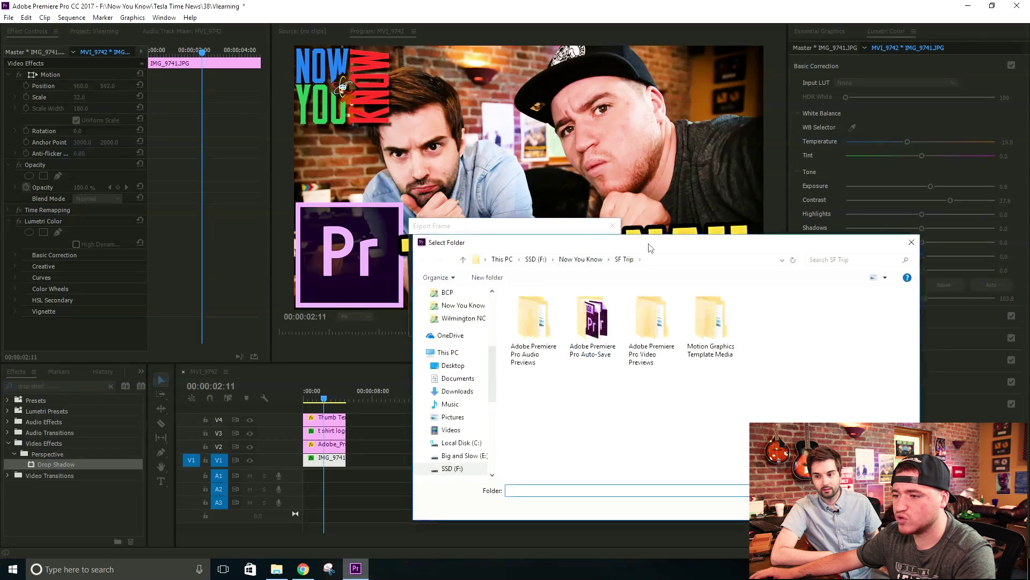
scroll(301, 279, "up", 2)
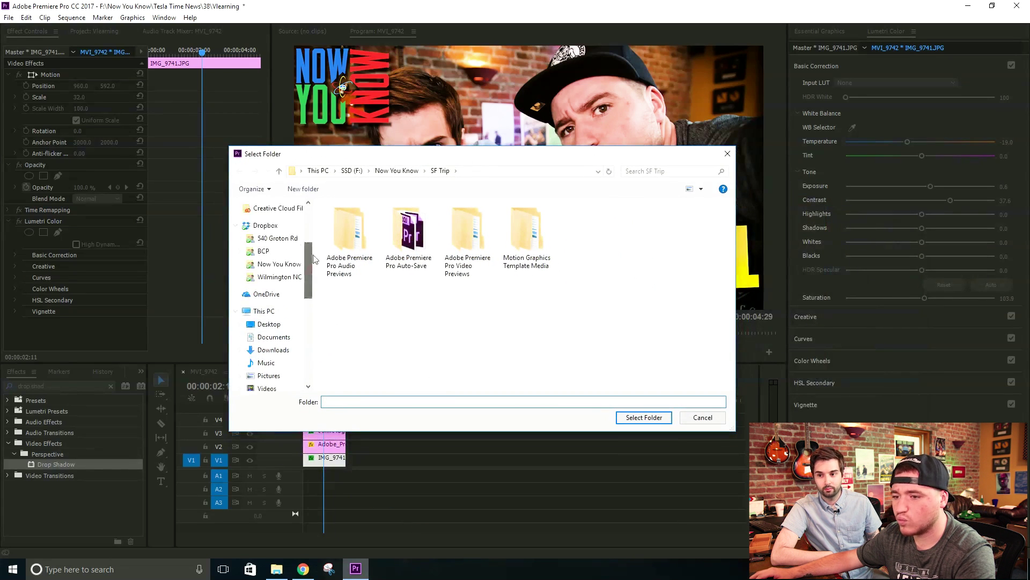
left_click(291, 265)
scroll(567, 321, "down", 5)
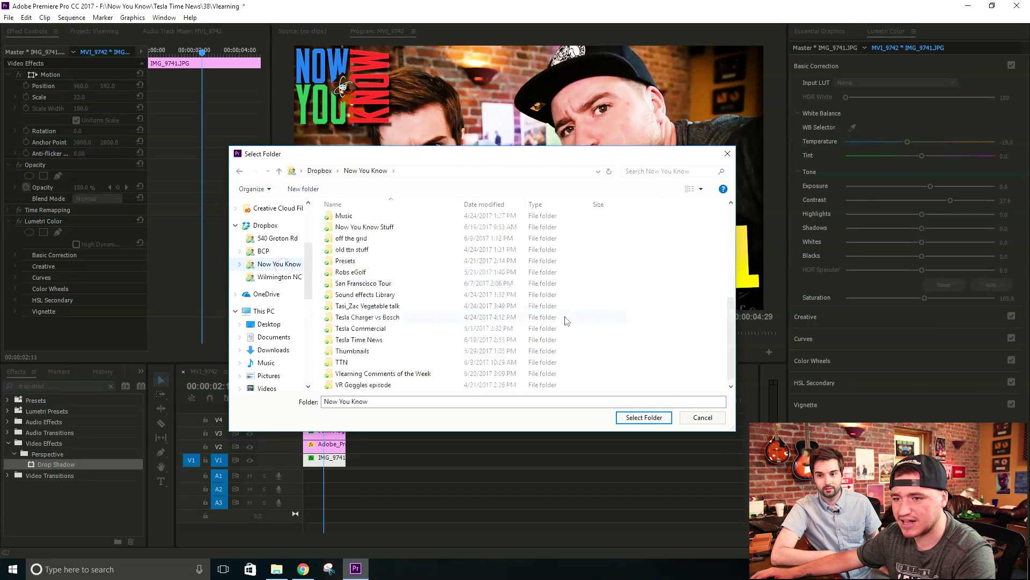
double_click(353, 373)
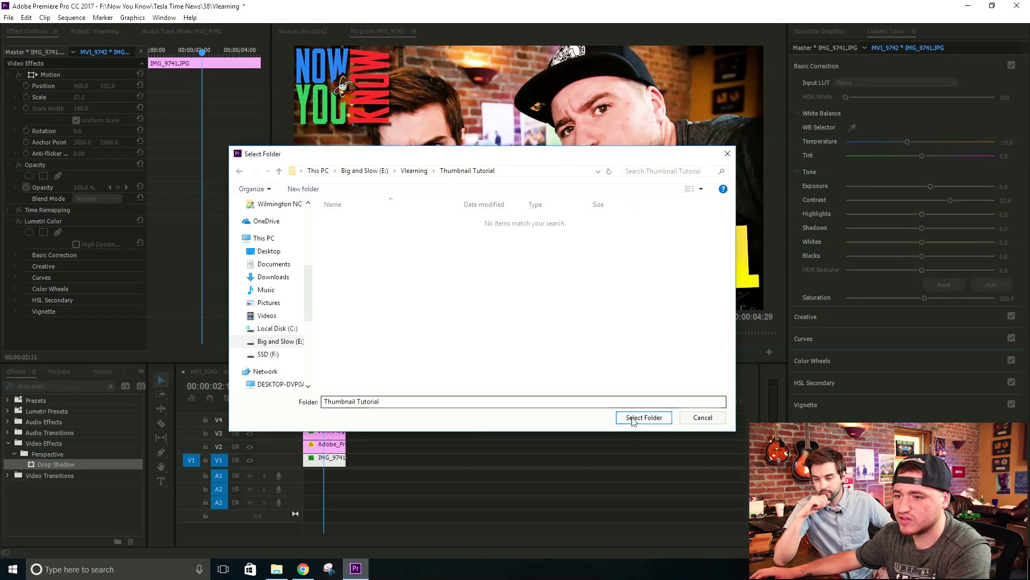
left_click(631, 417)
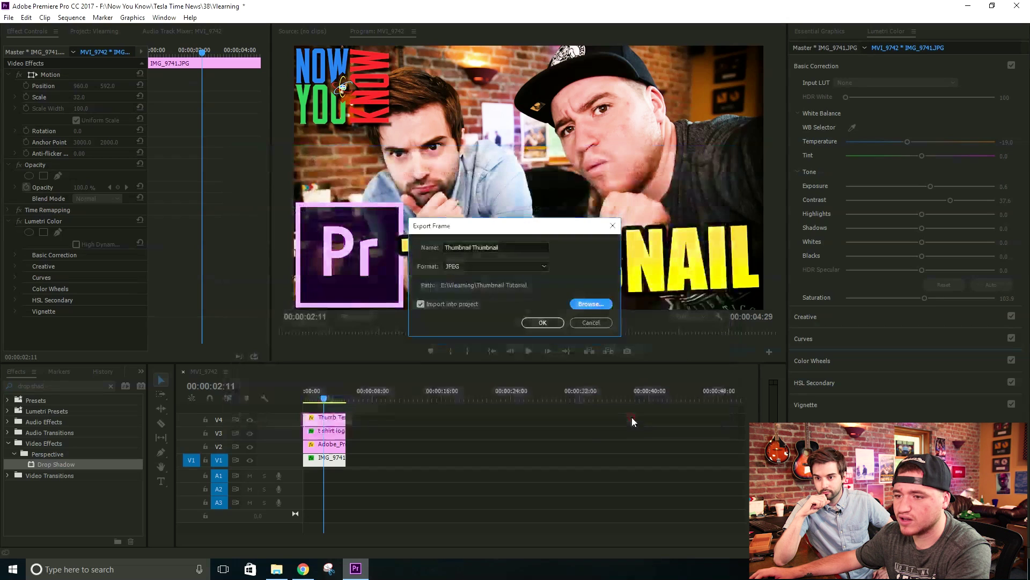
left_click(538, 322)
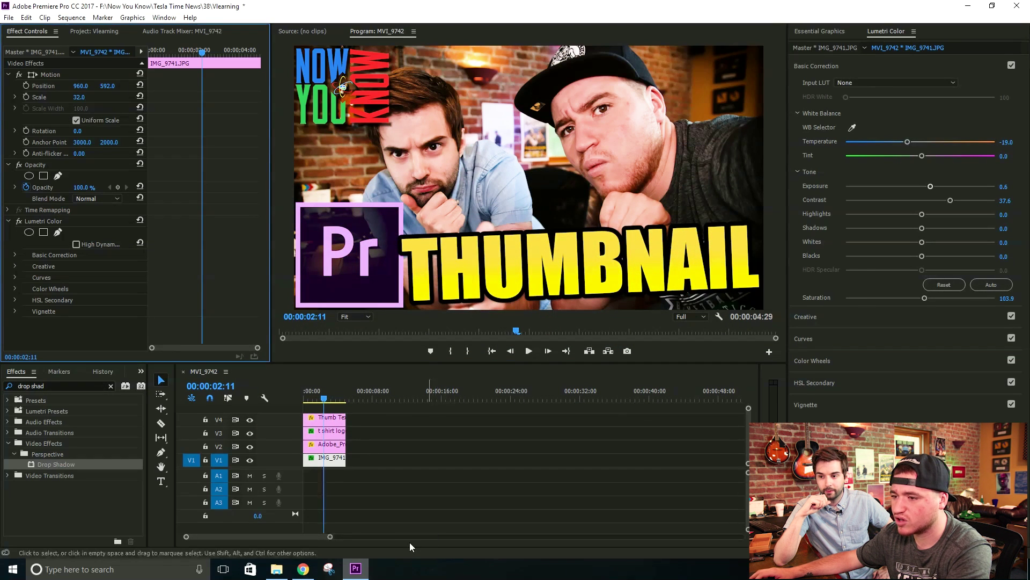
left_click(276, 568)
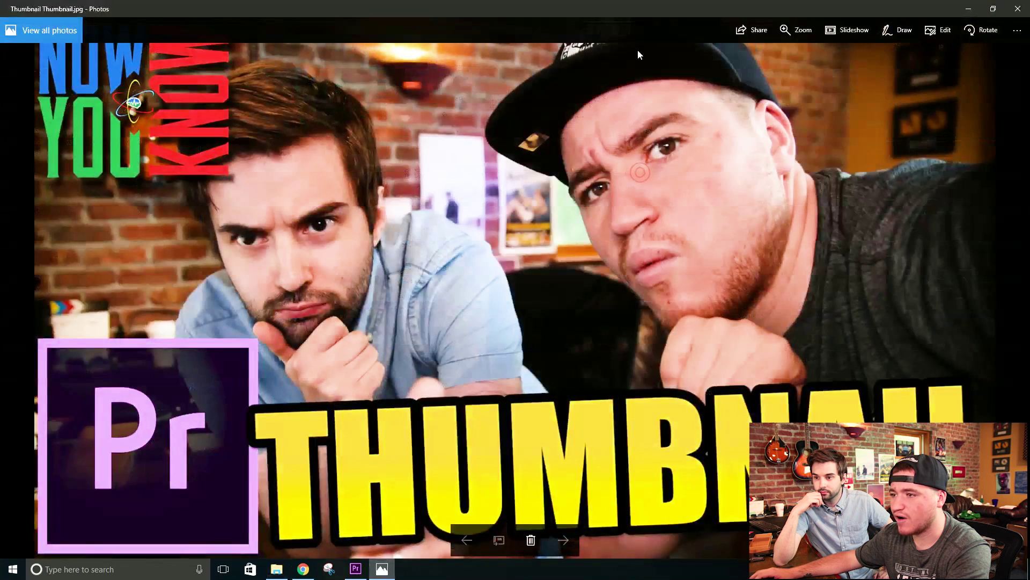
- Restore the Photos window, then make it narrower and shorter to fit the thumbnail image
left_click(992, 8)
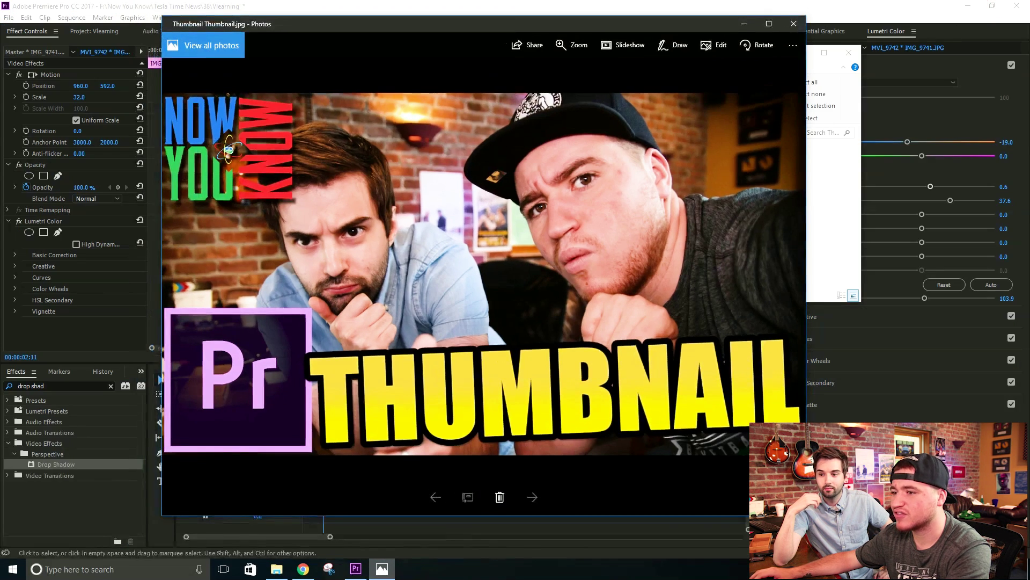
left_click_drag(806, 321, 361, 321)
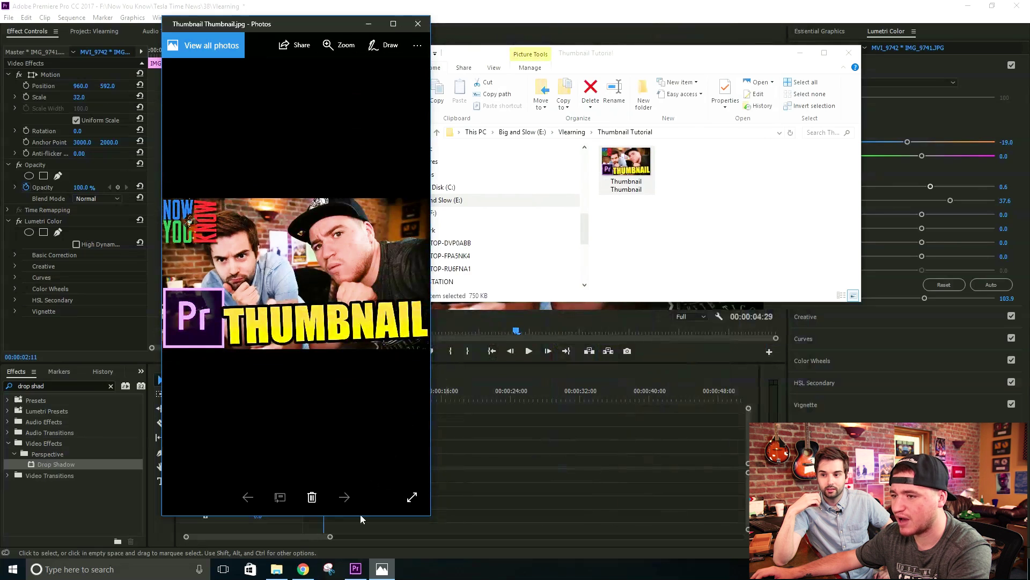
left_click_drag(352, 517, 353, 233)
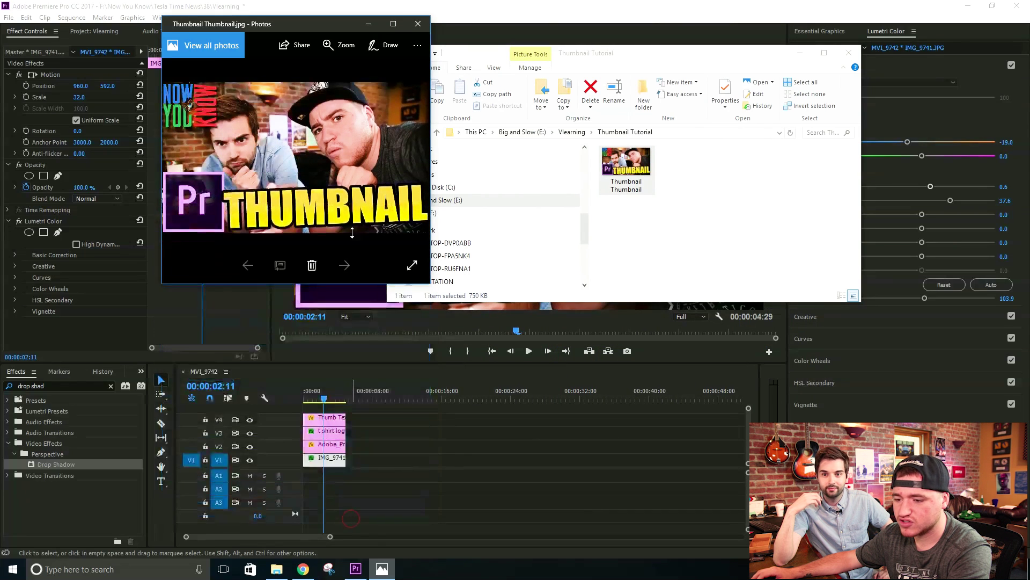